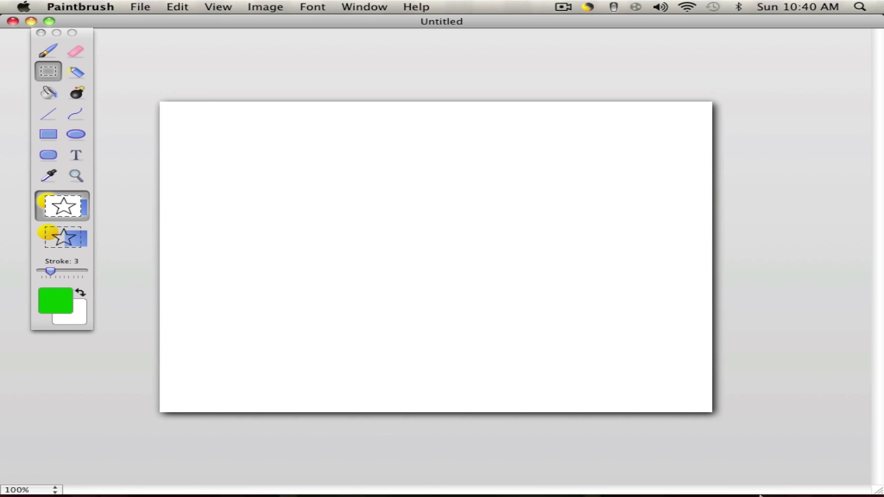
{"action": "left_click", "coordinate": [79, 6]}
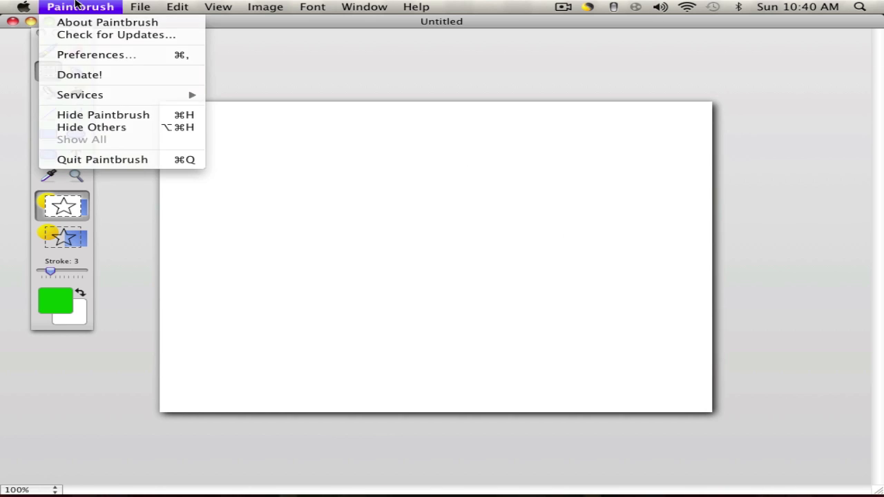
{"action": "left_click", "coordinate": [80, 7]}
Switch to Firefox to view the green gradient wallpaper image, and return to Paintbrush.
{"action": "mouse_move", "coordinate": [531, 494]}
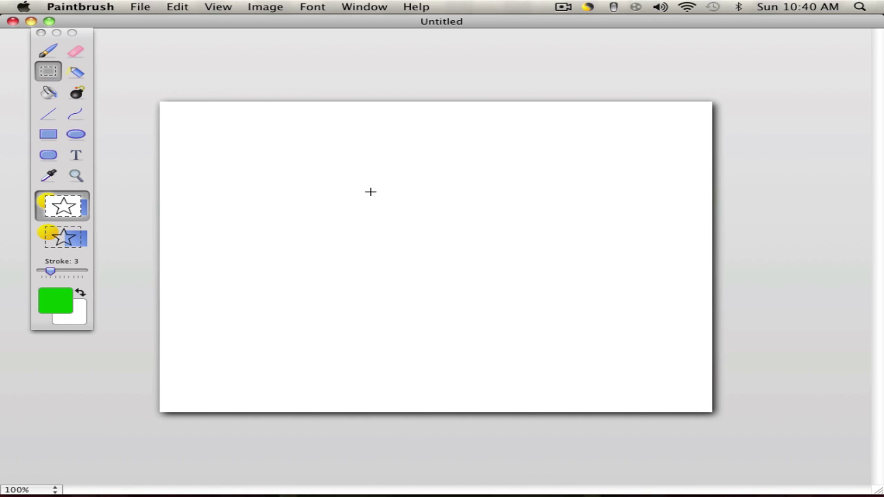
{"action": "left_click", "coordinate": [671, 477]}
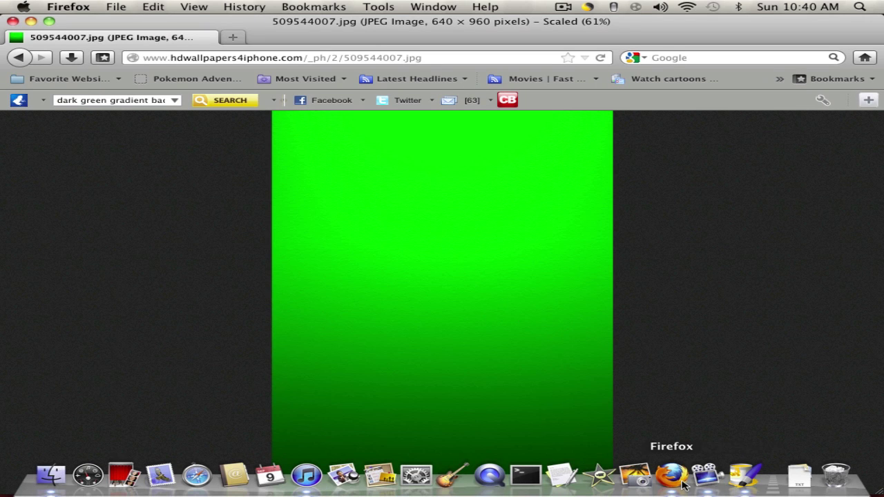
{"action": "left_click", "coordinate": [722, 483]}
{"action": "left_click", "coordinate": [742, 476]}
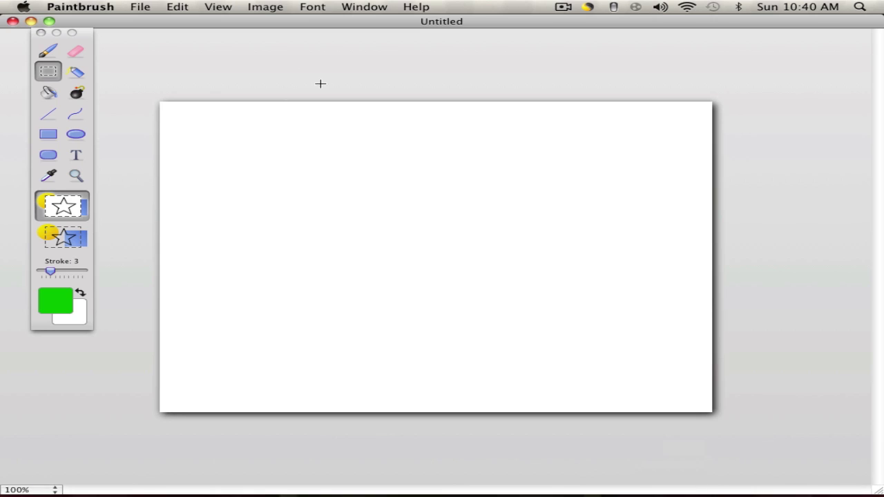
Check the blank canvas's current pixel dimensions in the image size settings.
{"action": "left_click", "coordinate": [280, 6]}
{"action": "left_click", "coordinate": [274, 6]}
{"action": "left_click", "coordinate": [275, 7]}
{"action": "left_click", "coordinate": [278, 76]}
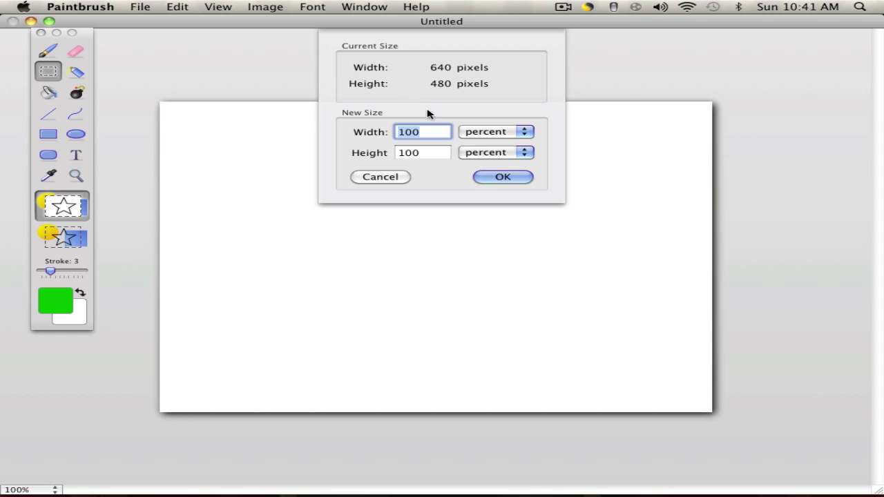
{"action": "left_click", "coordinate": [408, 177]}
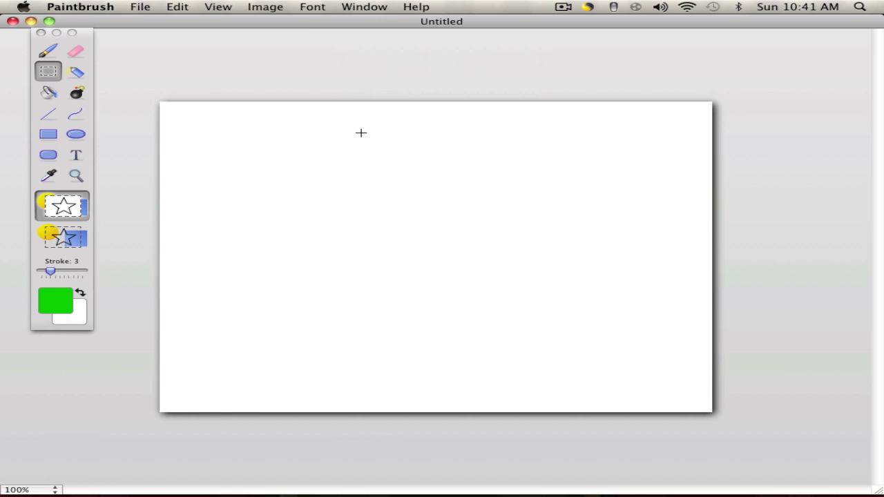
Replace the blank canvas content with the copied green gradient image and deselect it.
{"action": "key", "text": "super+a"}
{"action": "key", "text": "Delete"}
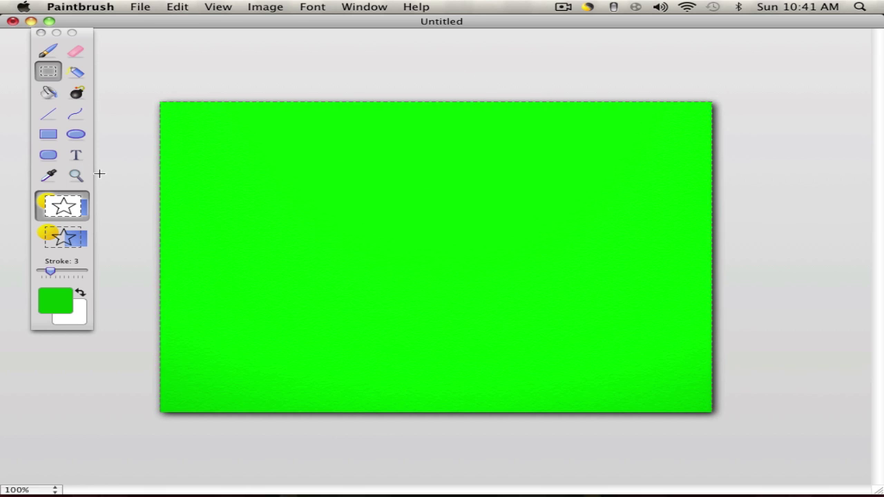
{"action": "left_click", "coordinate": [47, 134]}
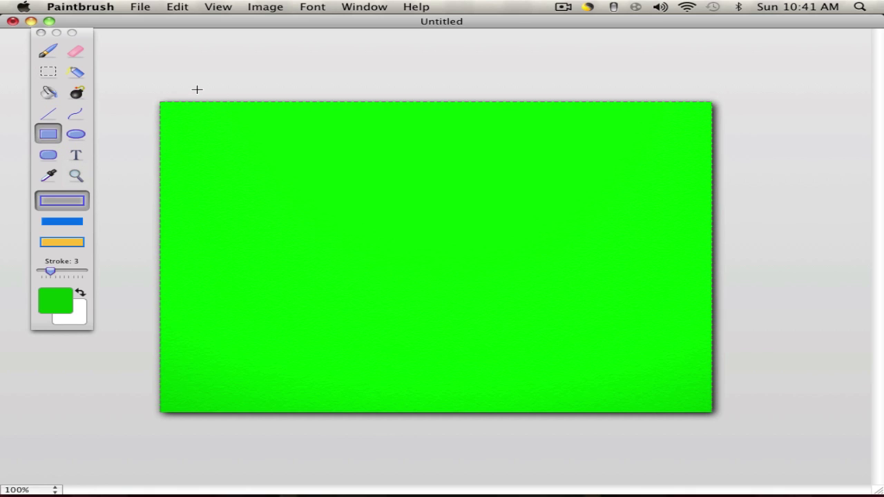
{"action": "left_click", "coordinate": [48, 71]}
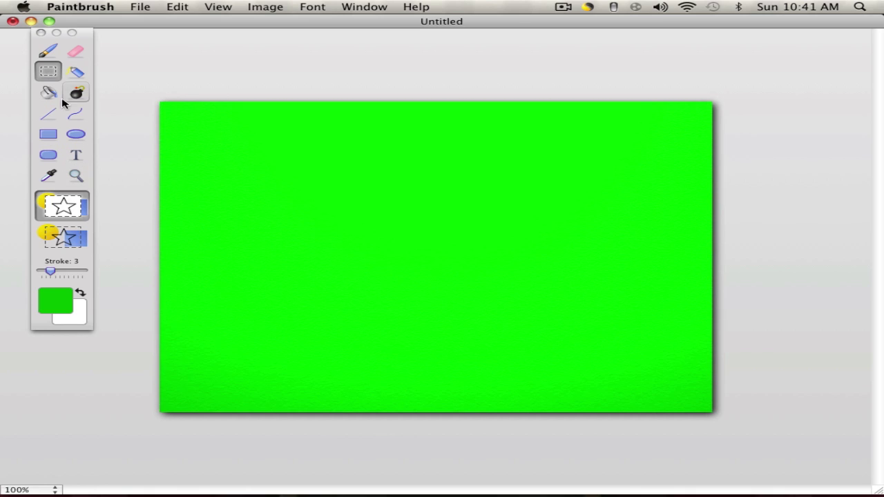
Activate the Rectangle tool and set the drawing colour to dark green with RGB values 0, 77, 0.
{"action": "left_click", "coordinate": [47, 134]}
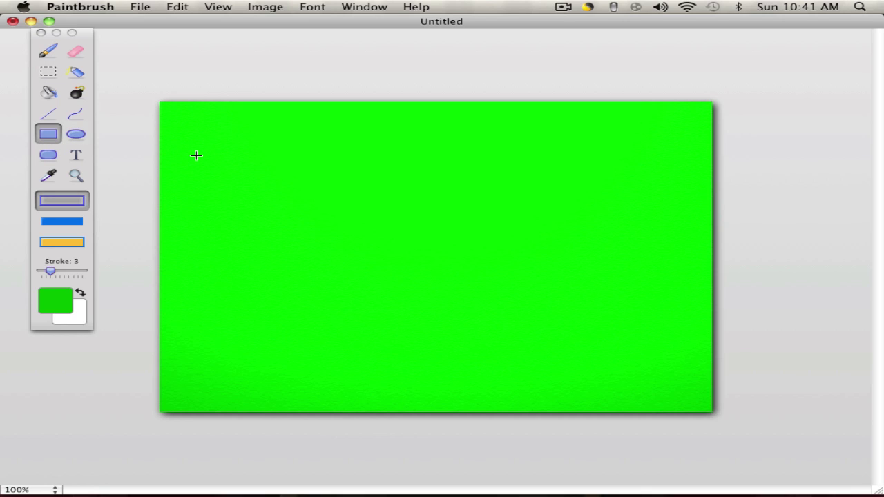
{"action": "left_click", "coordinate": [48, 300]}
{"action": "left_click_drag", "start_coordinate": [235, 266], "coordinate": [159, 248]}
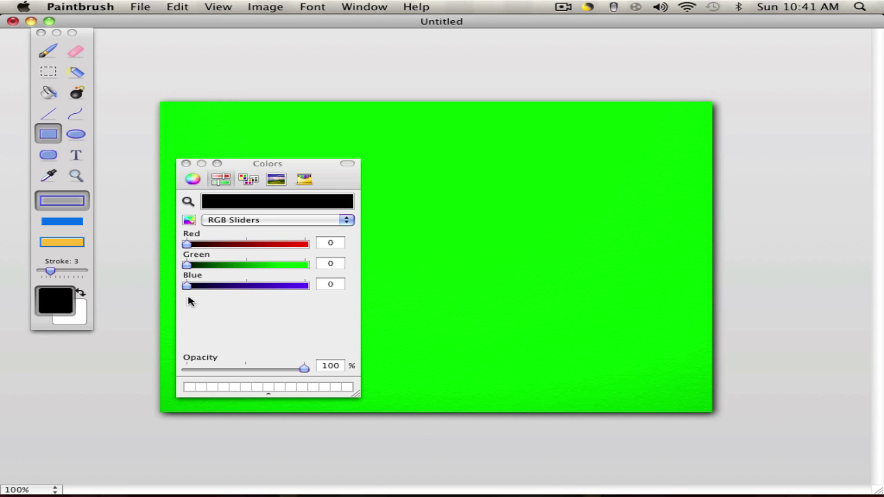
{"action": "left_click", "coordinate": [186, 164]}
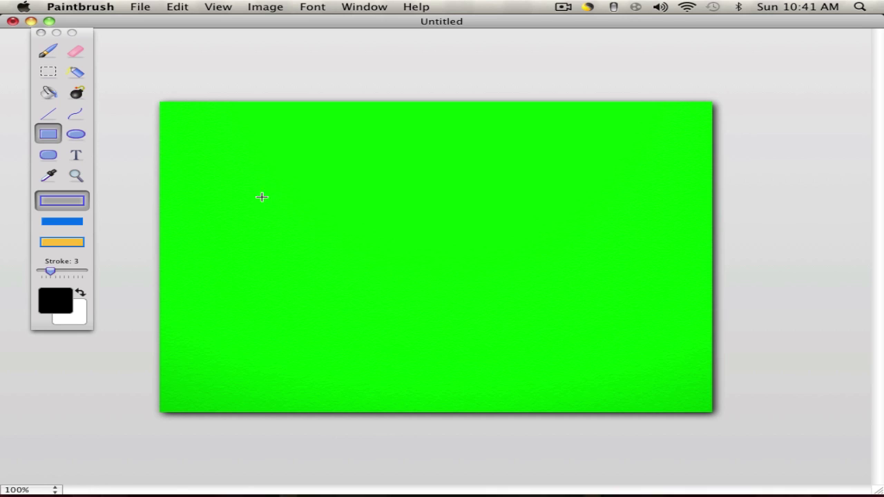
{"action": "left_click", "coordinate": [55, 290]}
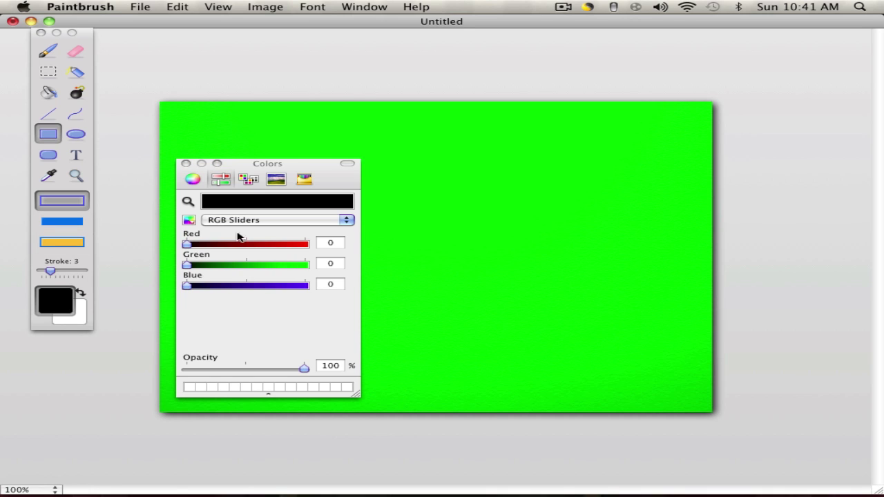
{"action": "left_click_drag", "start_coordinate": [200, 265], "coordinate": [226, 271]}
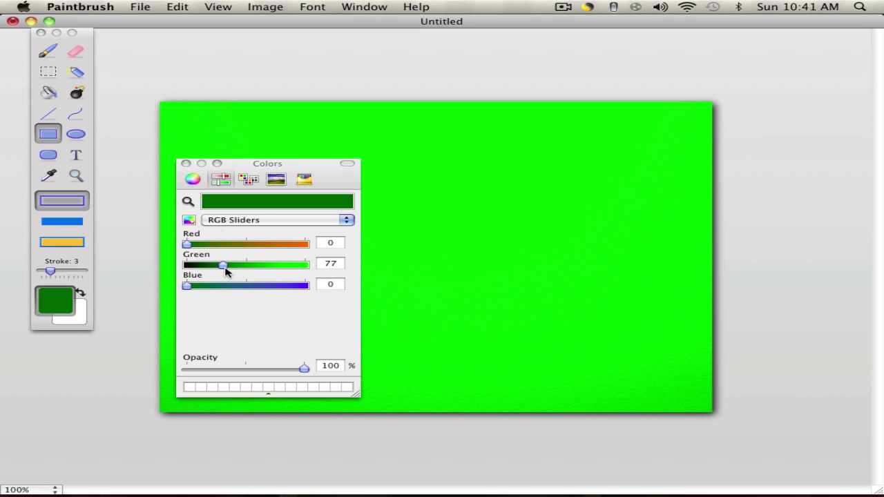
{"action": "left_click", "coordinate": [186, 164]}
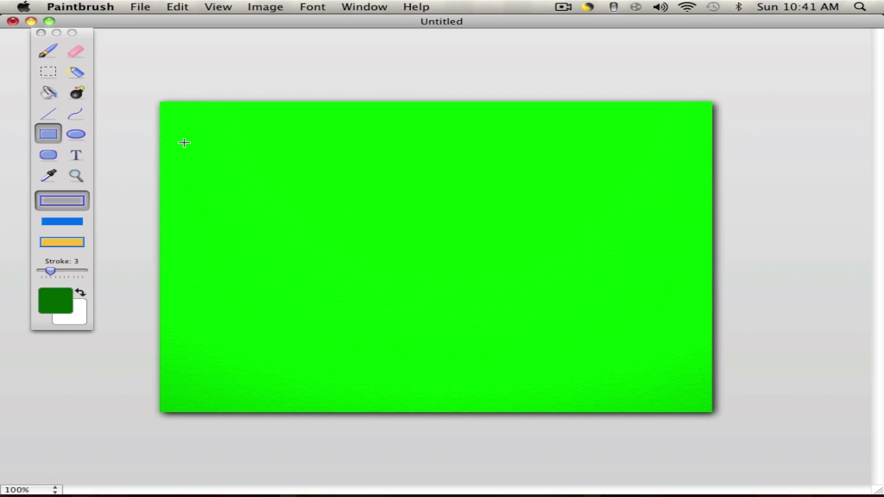
Draw a large outlined rectangle in the canvas's upper left and six small ones beside it, in three rows of two.
{"action": "left_click_drag", "start_coordinate": [183, 143], "coordinate": [482, 293]}
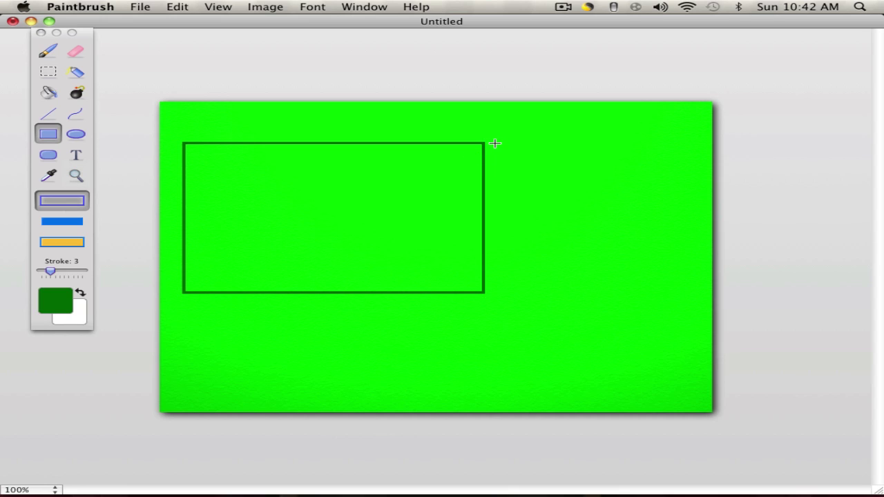
{"action": "left_click_drag", "start_coordinate": [494, 143], "coordinate": [573, 185]}
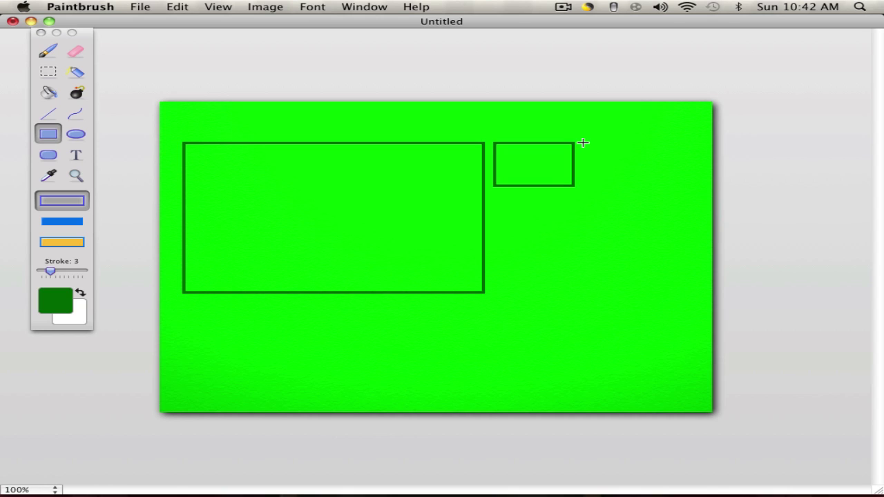
{"action": "left_click_drag", "start_coordinate": [583, 142], "coordinate": [660, 186]}
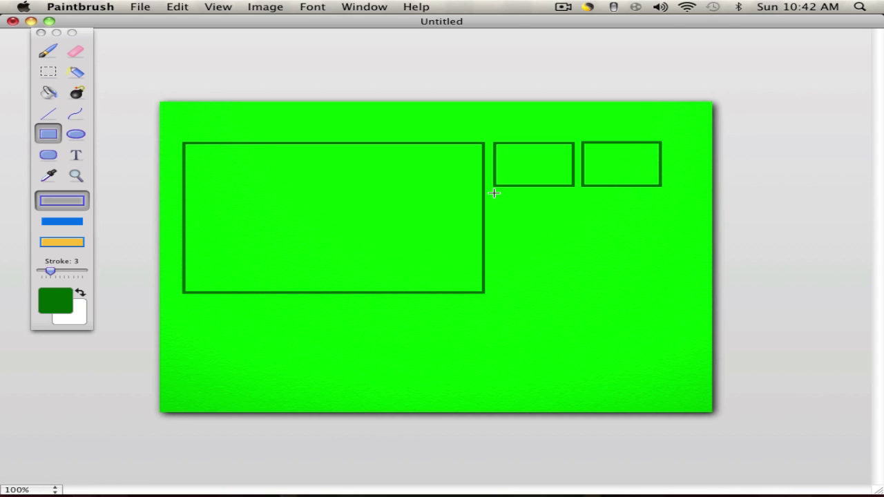
{"action": "left_click_drag", "start_coordinate": [495, 193], "coordinate": [572, 232]}
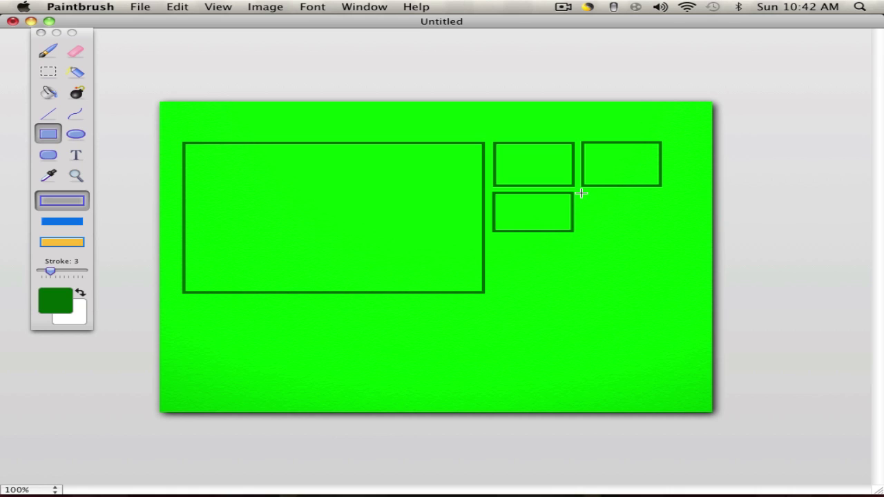
{"action": "left_click_drag", "start_coordinate": [580, 193], "coordinate": [660, 232]}
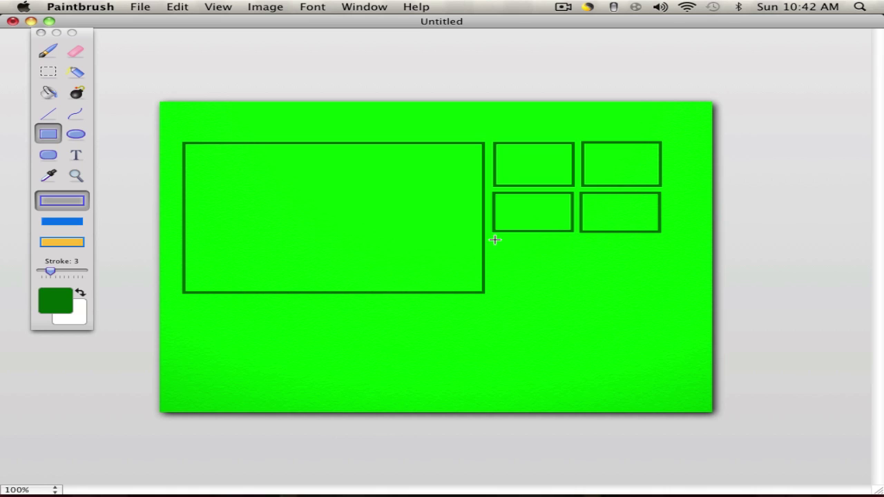
{"action": "left_click_drag", "start_coordinate": [495, 238], "coordinate": [573, 273]}
{"action": "left_click_drag", "start_coordinate": [580, 238], "coordinate": [660, 273]}
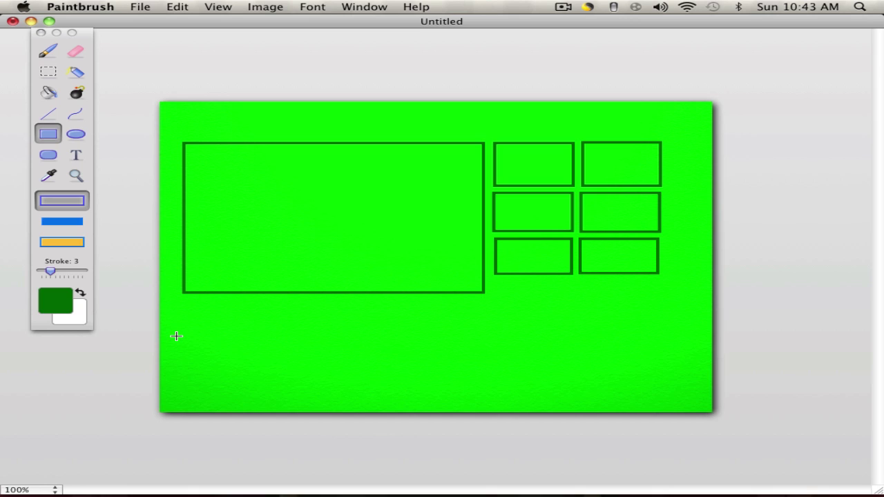
Draw eight small outlined rectangles in two rows of four below the large one, near the canvas's bottom-left corner.
{"action": "left_click_drag", "start_coordinate": [176, 336], "coordinate": [236, 367]}
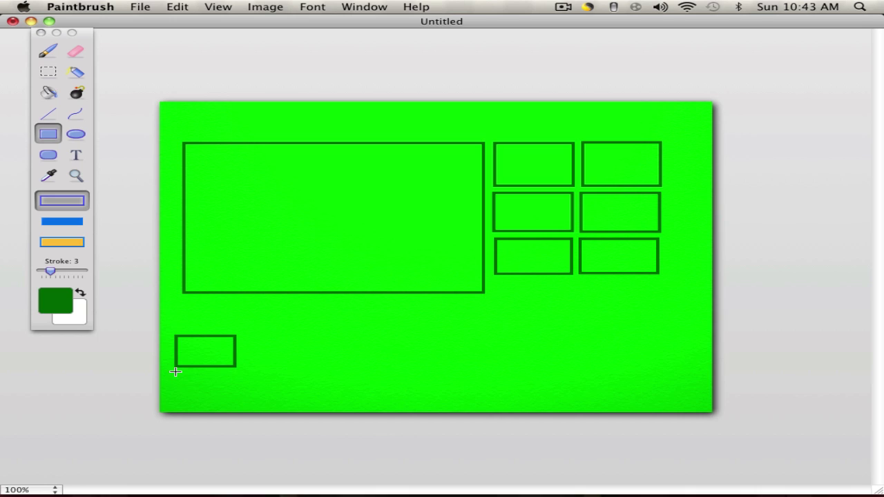
{"action": "left_click_drag", "start_coordinate": [176, 372], "coordinate": [235, 398]}
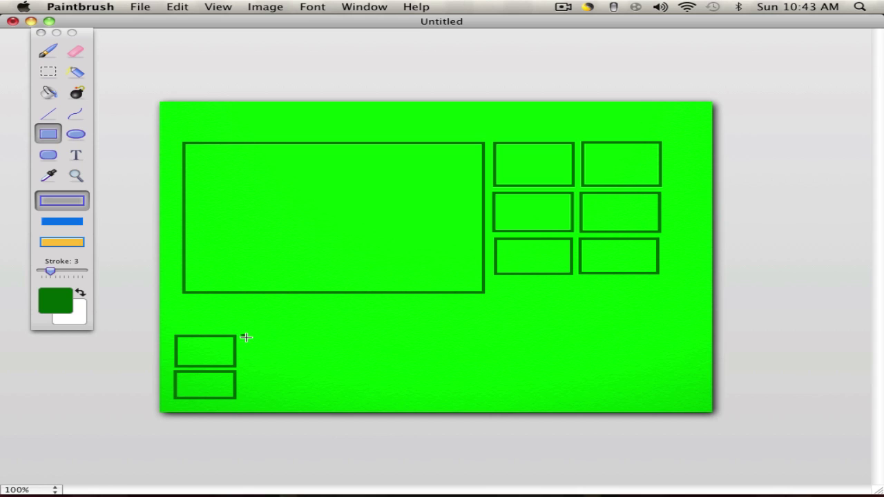
{"action": "left_click_drag", "start_coordinate": [242, 335], "coordinate": [295, 366]}
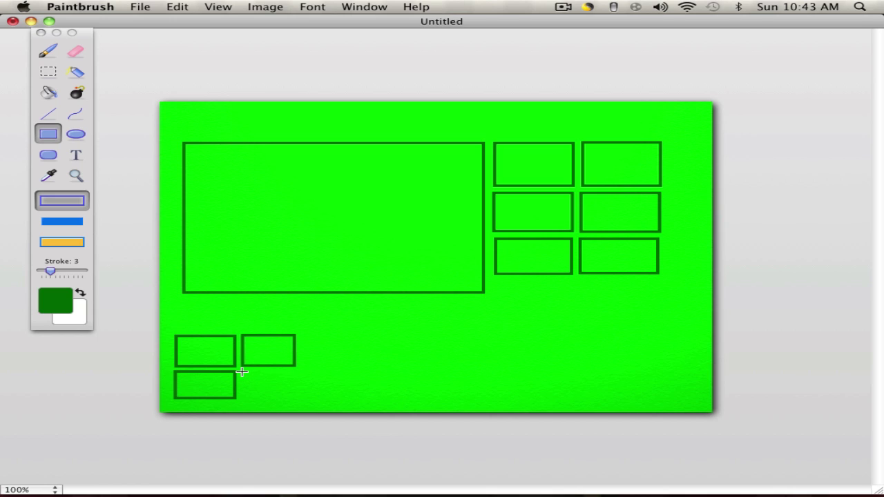
{"action": "left_click_drag", "start_coordinate": [242, 372], "coordinate": [268, 386]}
{"action": "left_click_drag", "start_coordinate": [281, 393], "coordinate": [294, 399]}
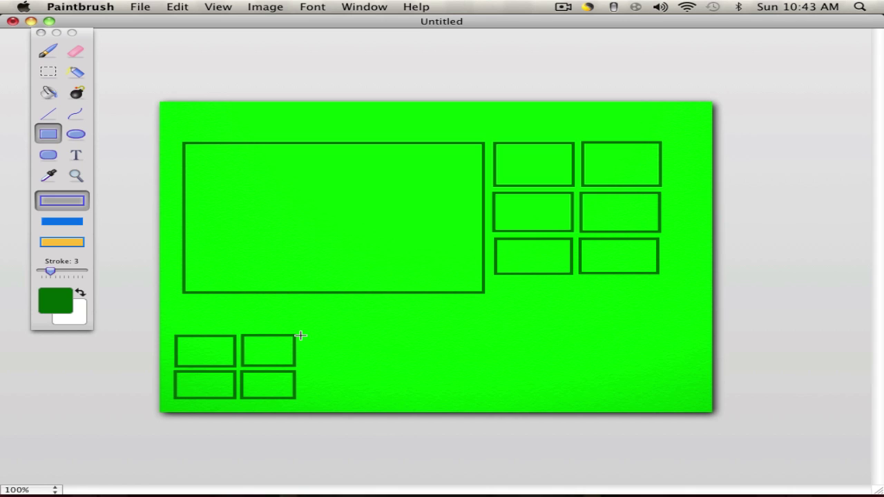
{"action": "left_click_drag", "start_coordinate": [300, 336], "coordinate": [353, 365]}
{"action": "left_click_drag", "start_coordinate": [299, 371], "coordinate": [352, 397]}
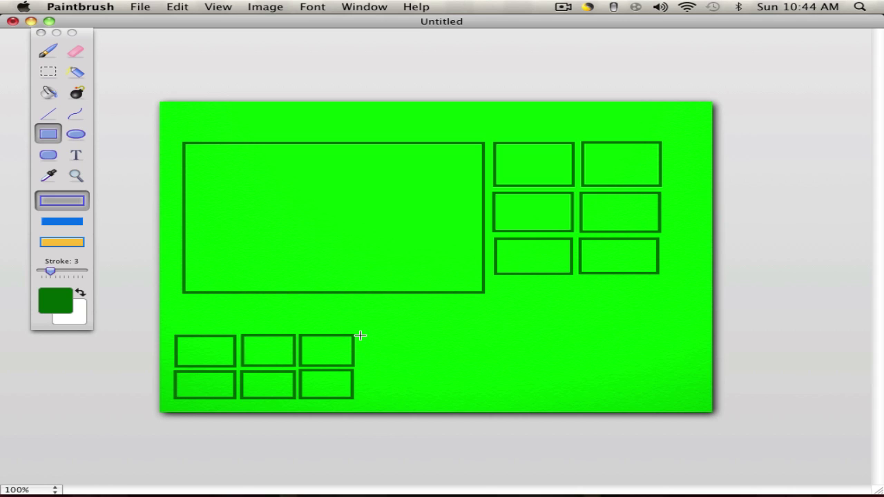
{"action": "left_click_drag", "start_coordinate": [360, 336], "coordinate": [412, 398]}
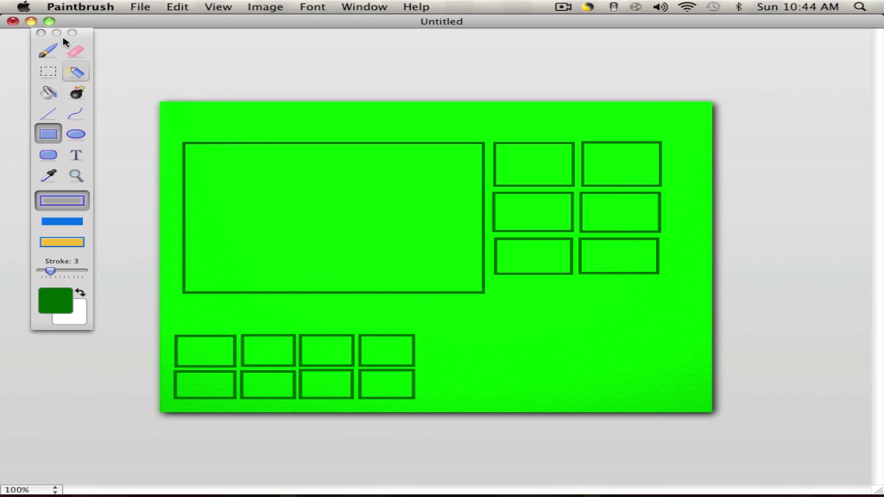
Activate the Text tool and set the drawing colour to black.
{"action": "left_click", "coordinate": [76, 155]}
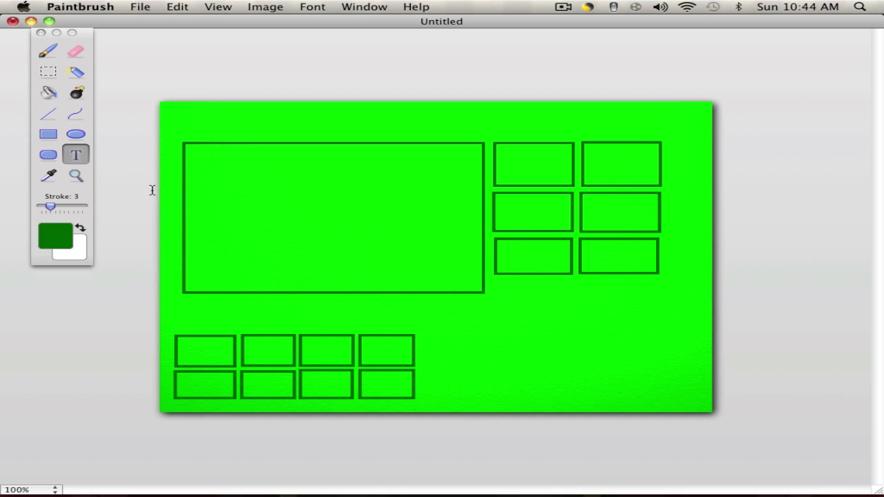
{"action": "left_click", "coordinate": [69, 234]}
{"action": "left_click_drag", "start_coordinate": [228, 271], "coordinate": [153, 268]}
{"action": "left_click", "coordinate": [186, 164]}
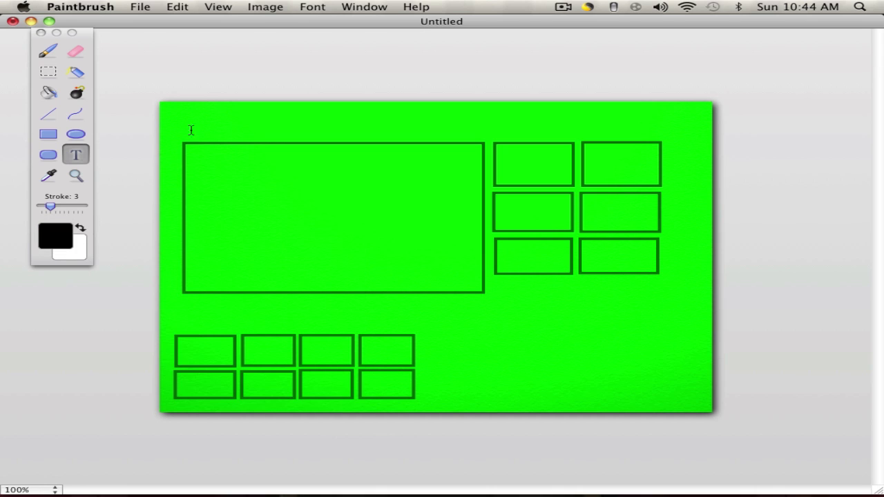
Start a text above the large rectangle in Impact Regular, size 24, reading "Pokemon Emerald".
{"action": "left_click", "coordinate": [188, 123]}
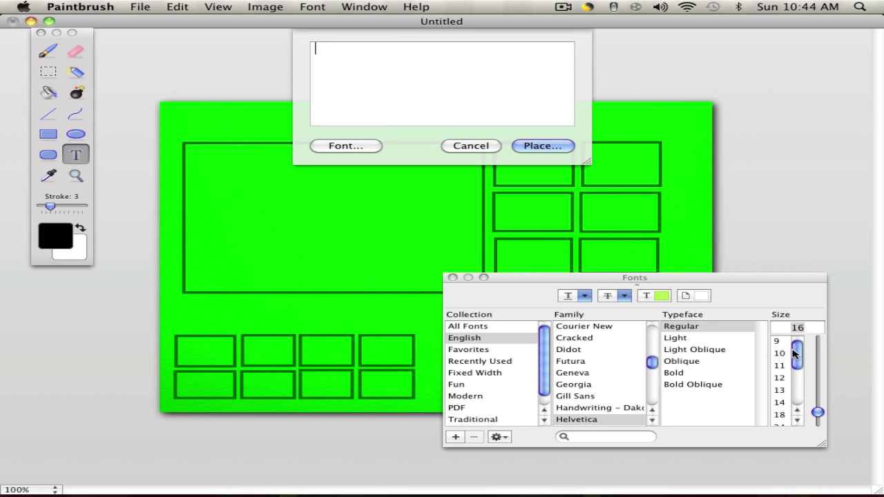
{"action": "left_click_drag", "start_coordinate": [796, 345], "coordinate": [797, 369]}
{"action": "left_click", "coordinate": [783, 370]}
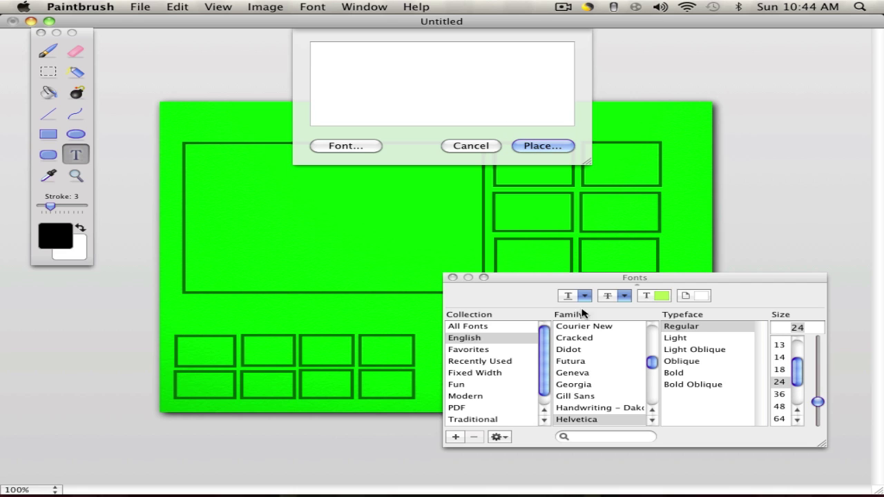
{"action": "mouse_move", "coordinate": [652, 362]}
{"action": "left_mouse_down"}
{"action": "mouse_move", "coordinate": [652, 336]}
{"action": "mouse_move", "coordinate": [652, 378]}
{"action": "left_mouse_up"}
{"action": "left_click", "coordinate": [575, 352]}
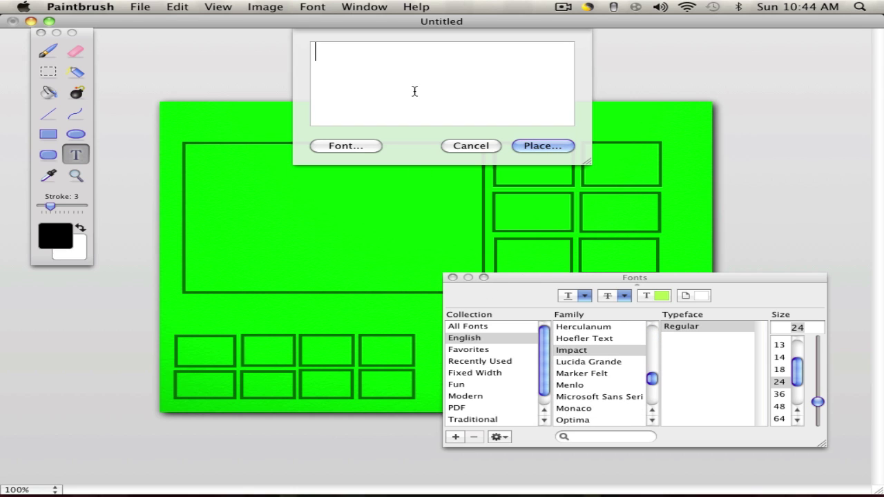
{"action": "type", "text": "Pokemon Emer"}
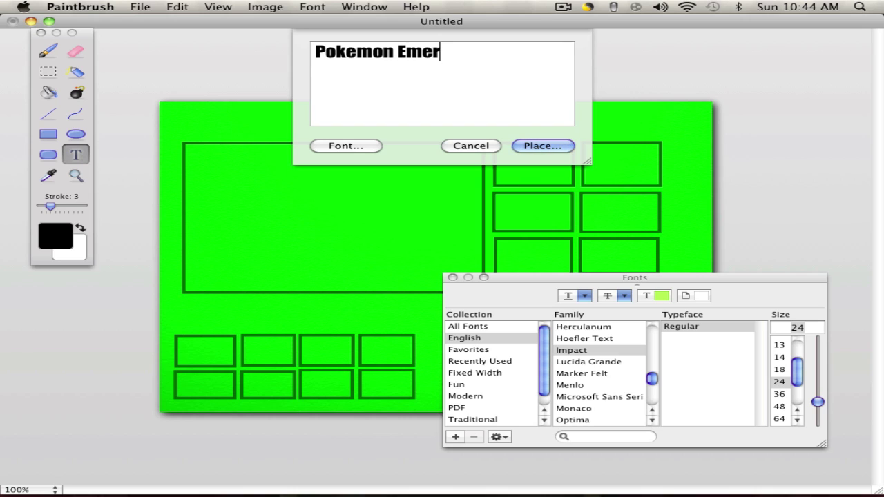
{"action": "type", "text": "ald"}
Try to enlarge the title text to size 36 and retype it as "Pokemon Emerald".
{"action": "left_click", "coordinate": [779, 395]}
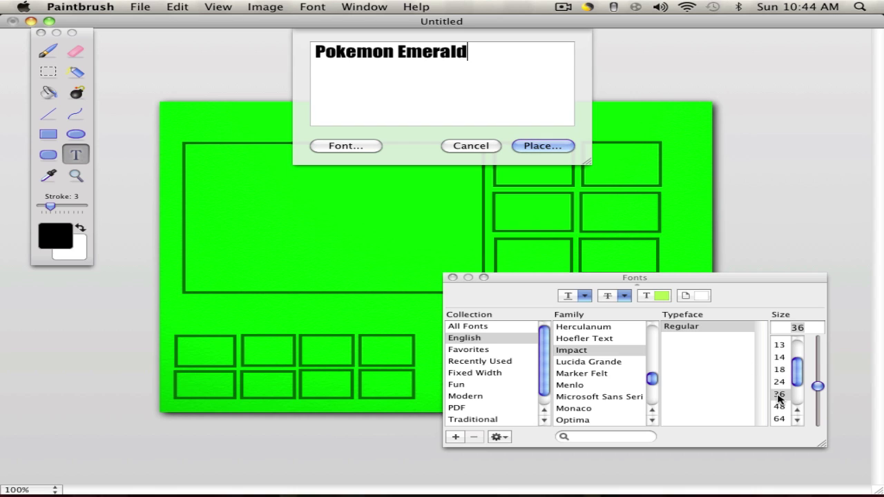
{"action": "left_click_drag", "start_coordinate": [480, 52], "coordinate": [291, 53]}
{"action": "type", "text": "Pokemon EMer"}
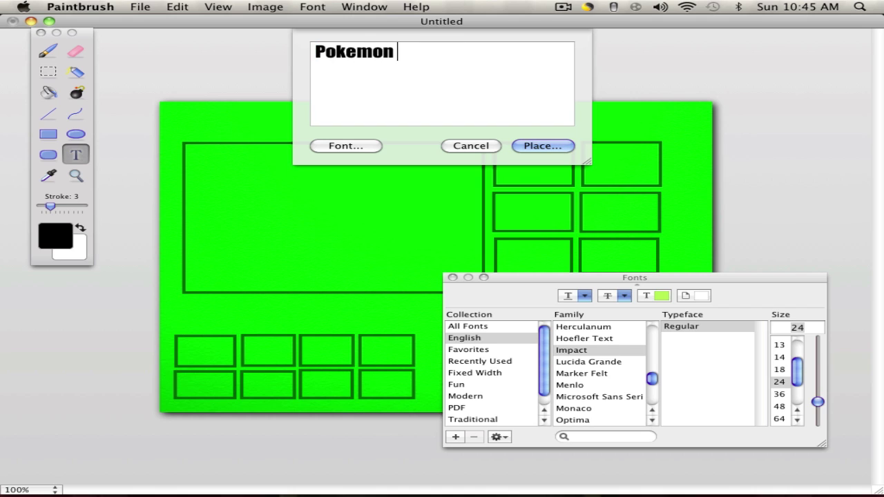
{"action": "key", "text": "BackSpace"}
{"action": "key", "text": "BackSpace"}
{"action": "type", "text": "merald"}
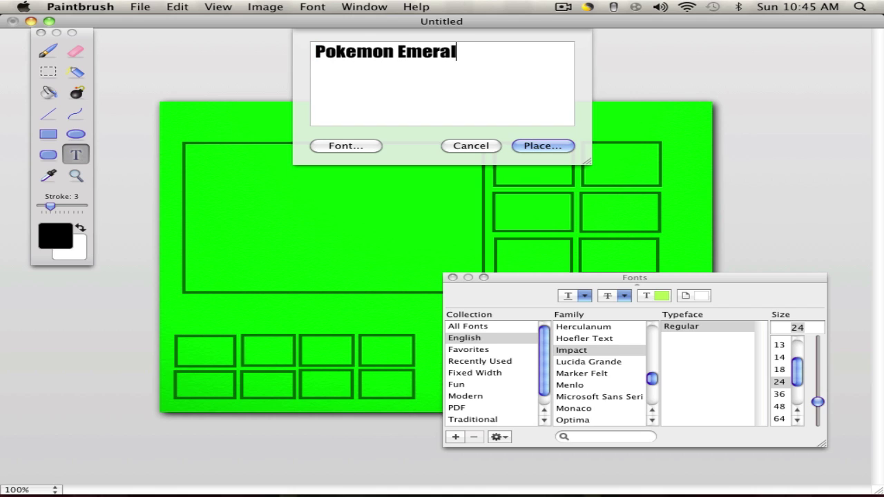
Replace the title text with "POKEMON EMERALD" in capitals and place it above the large rectangle.
{"action": "key", "text": "BackSpace"}
{"action": "key", "text": "BackSpace"}
{"action": "key", "text": "BackSpace"}
{"action": "key", "text": "BackSpace"}
{"action": "key", "text": "BackSpace"}
{"action": "key", "text": "BackSpace"}
{"action": "key", "text": "BackSpace"}
{"action": "key", "text": "BackSpace"}
{"action": "key", "text": "BackSpace"}
{"action": "key", "text": "BackSpace"}
{"action": "key", "text": "BackSpace"}
{"action": "key", "text": "BackSpace"}
{"action": "key", "text": "BackSpace"}
{"action": "key", "text": "BackSpace"}
{"action": "type", "text": "PO"}
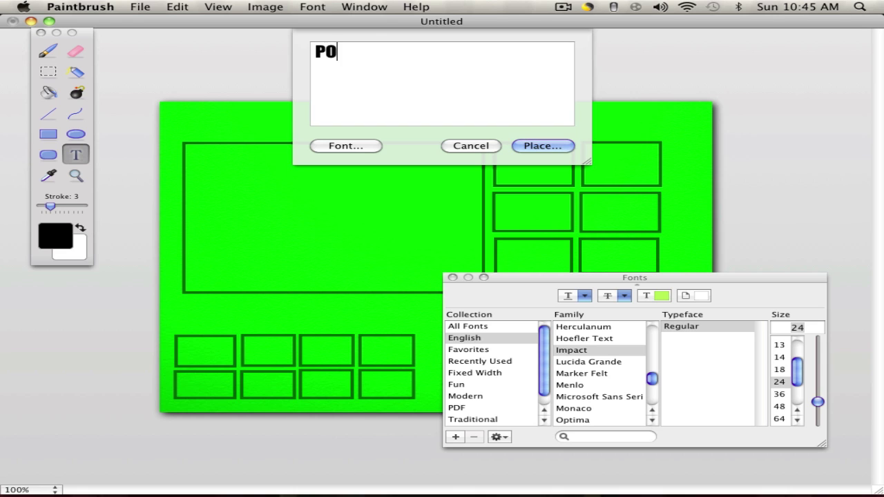
{"action": "type", "text": "KEMON EMERALD"}
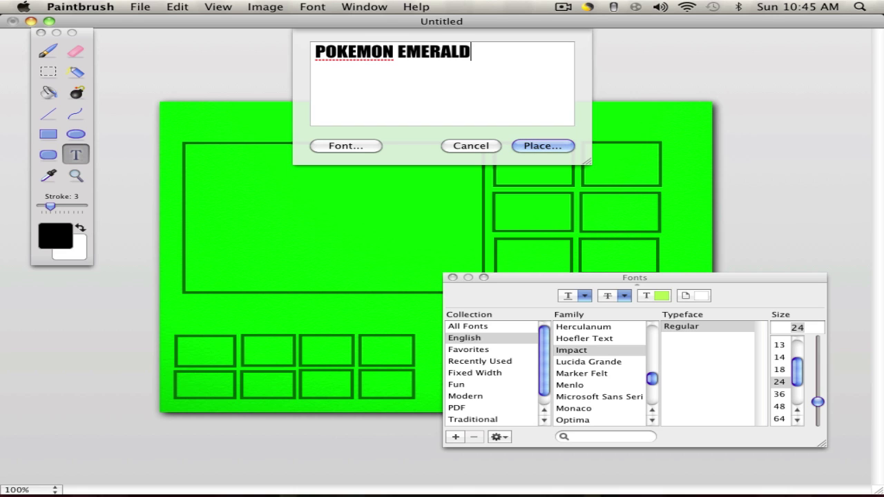
{"action": "left_click", "coordinate": [541, 145]}
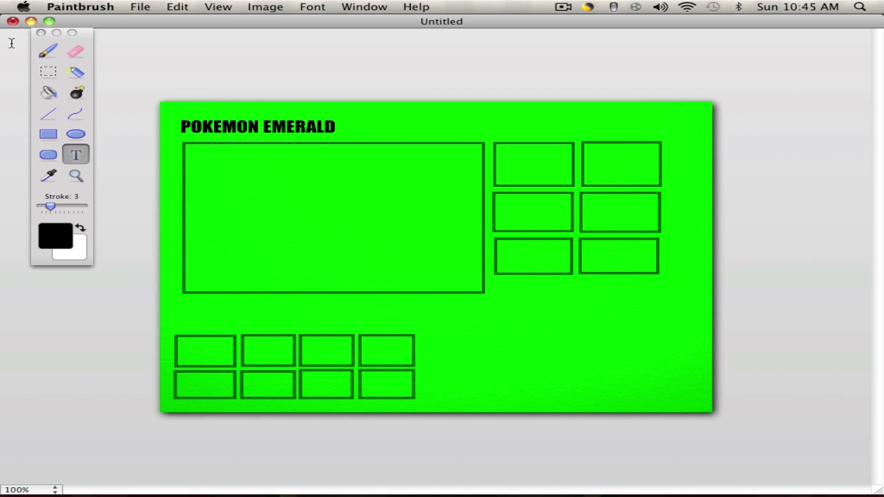
Add the label "TEAM" centred above the six small rectangles beside the large one.
{"action": "left_click", "coordinate": [535, 125]}
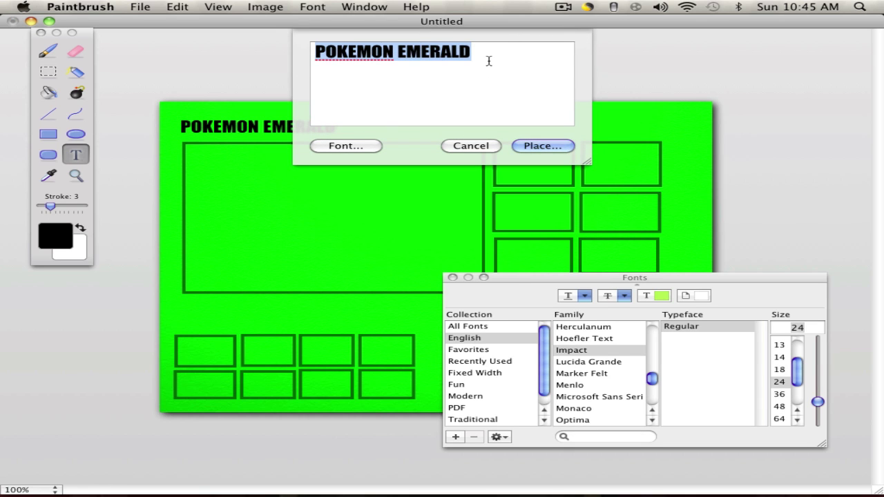
{"action": "type", "text": "TEAM"}
{"action": "left_click", "coordinate": [532, 144]}
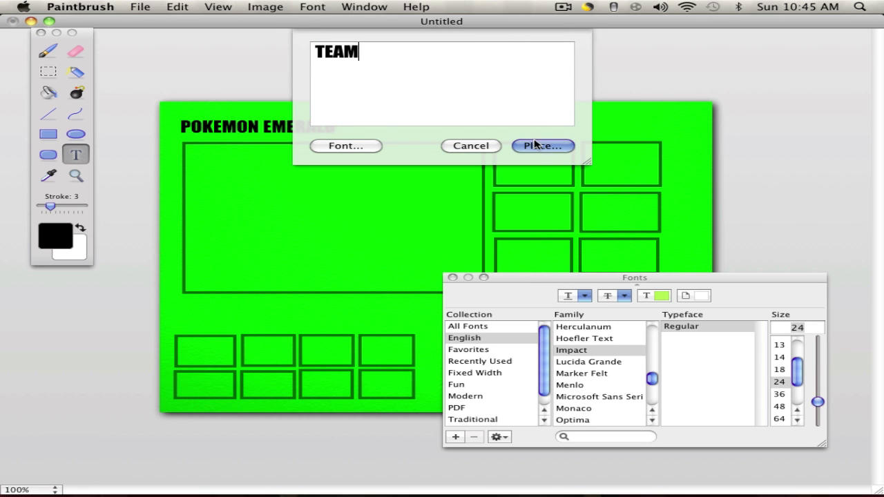
{"action": "left_click_drag", "start_coordinate": [567, 135], "coordinate": [553, 135]}
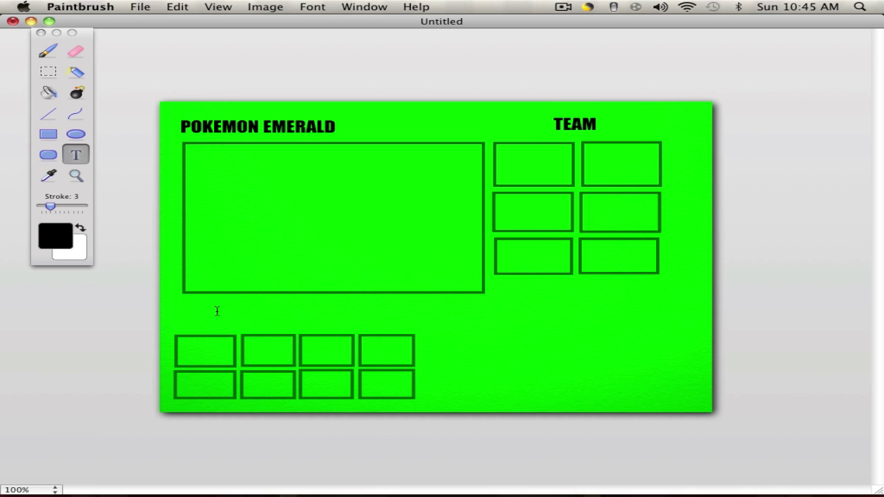
Add the label "BADGES" above the first of the eight small rectangles under the large one.
{"action": "left_click", "coordinate": [176, 315]}
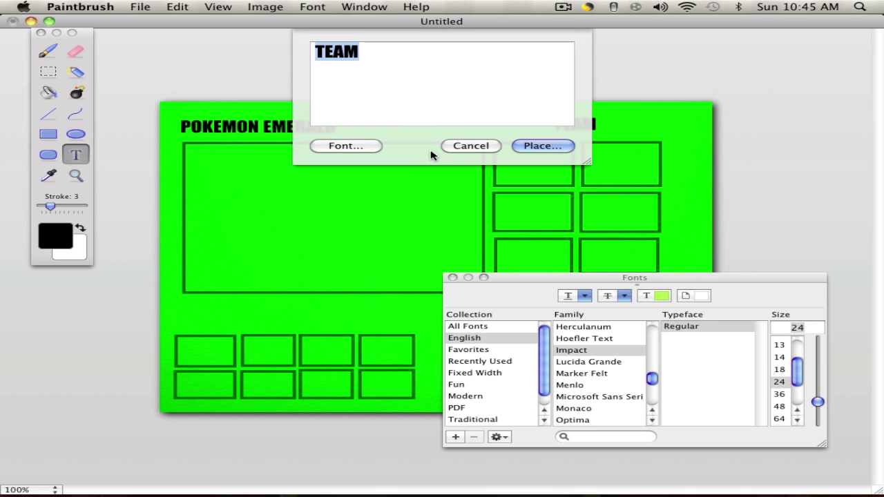
{"action": "type", "text": "BADGES"}
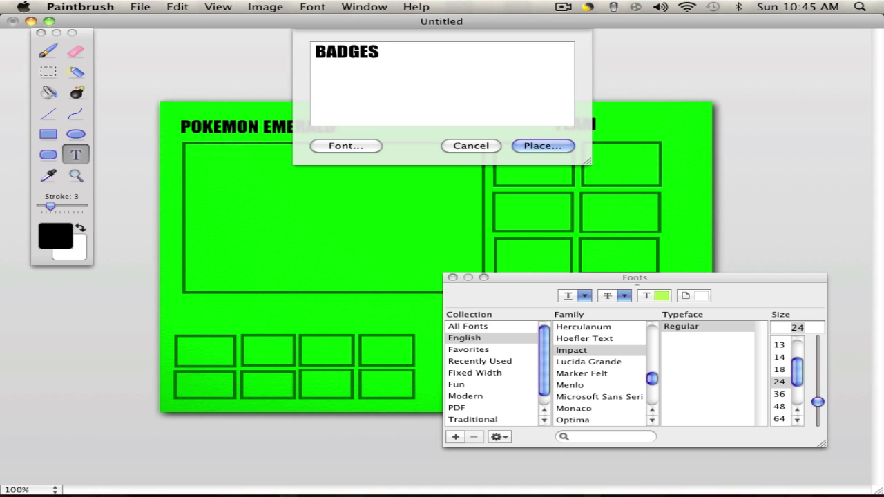
{"action": "left_click", "coordinate": [532, 141]}
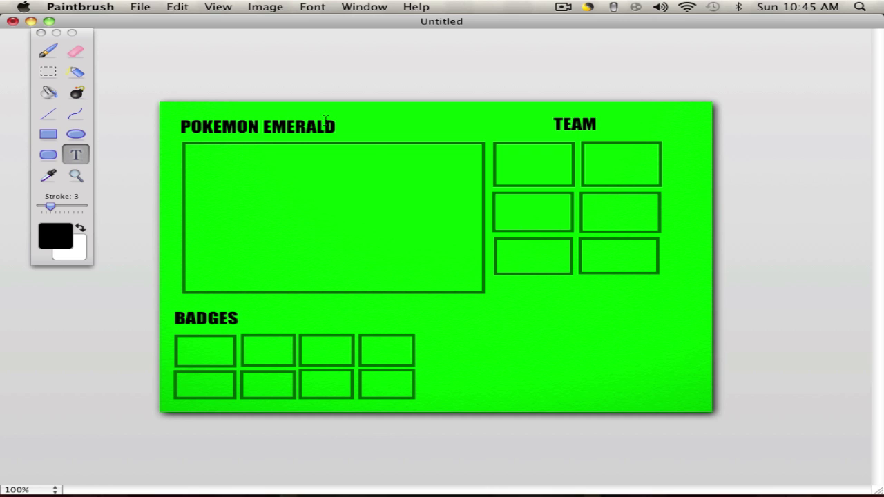
Switch to Firefox, go back to the Google Images results and search for "rayquaza".
{"action": "mouse_move", "coordinate": [657, 494]}
{"action": "left_click", "coordinate": [670, 476]}
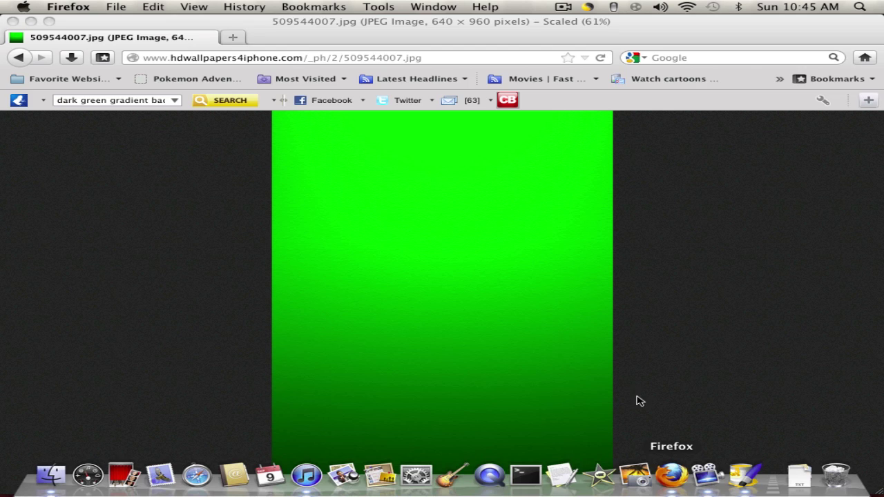
{"action": "left_click", "coordinate": [18, 58]}
{"action": "left_click", "coordinate": [18, 58]}
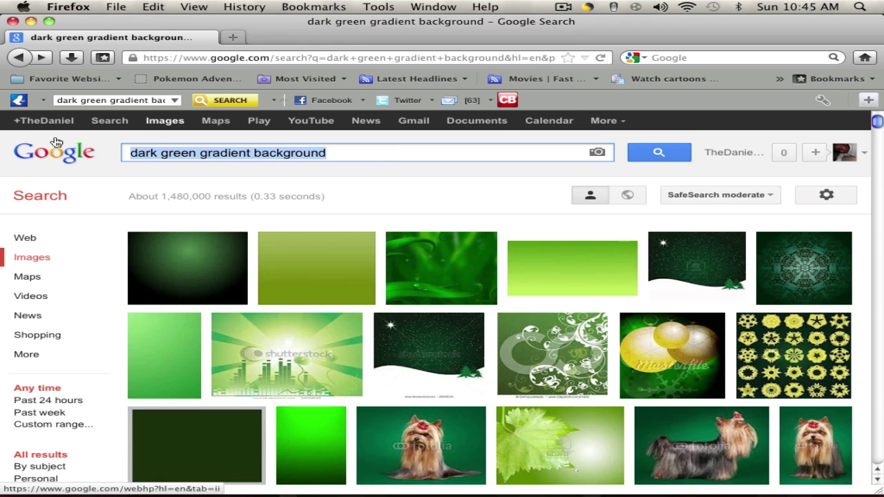
{"action": "type", "text": "raqy"}
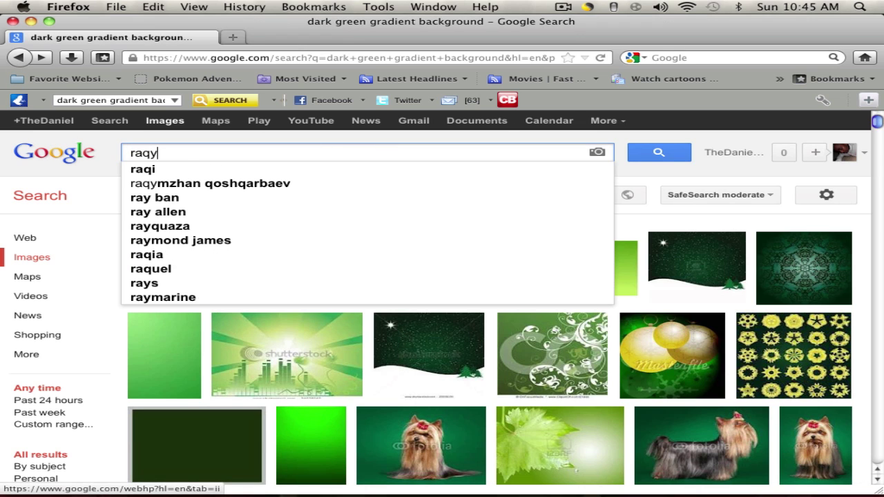
{"action": "key", "text": "BackSpace"}
{"action": "type", "text": "ua"}
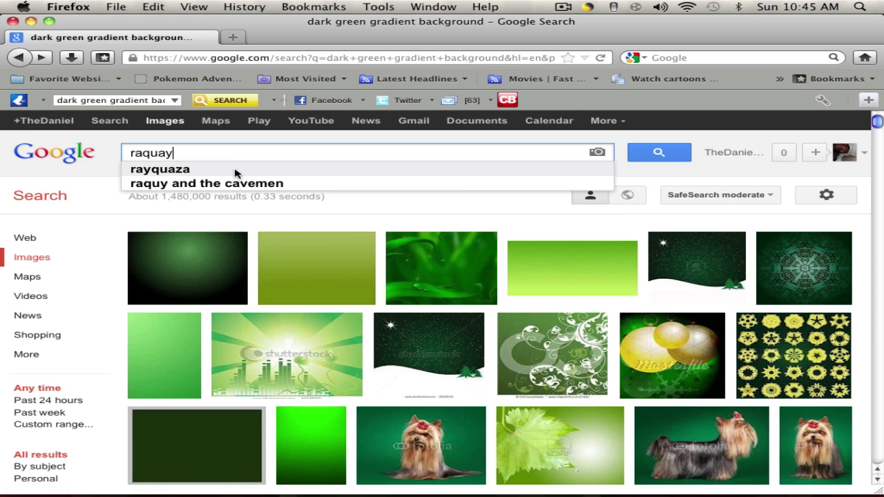
{"action": "left_click", "coordinate": [234, 167]}
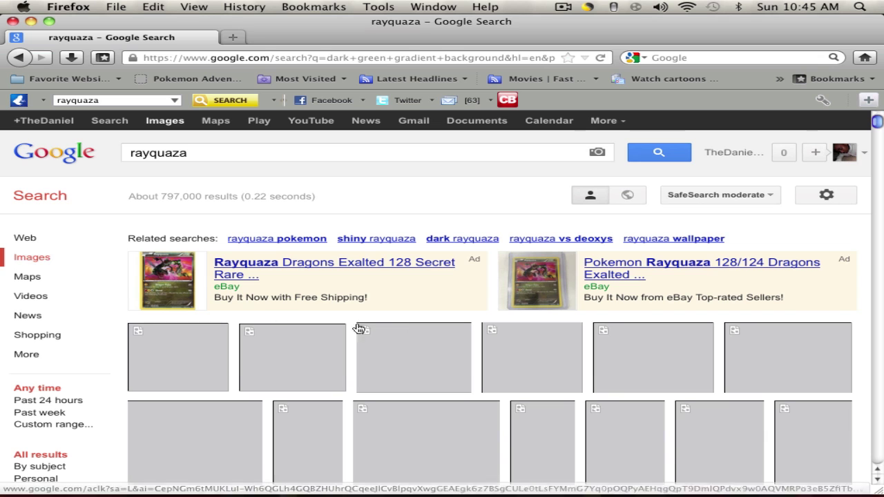
Open the full-size Rayquaza.jpg from pokemon.wikia.com and copy the image.
{"action": "scroll", "coordinate": [871, 149], "scroll_direction": "down", "scroll_amount": 3}
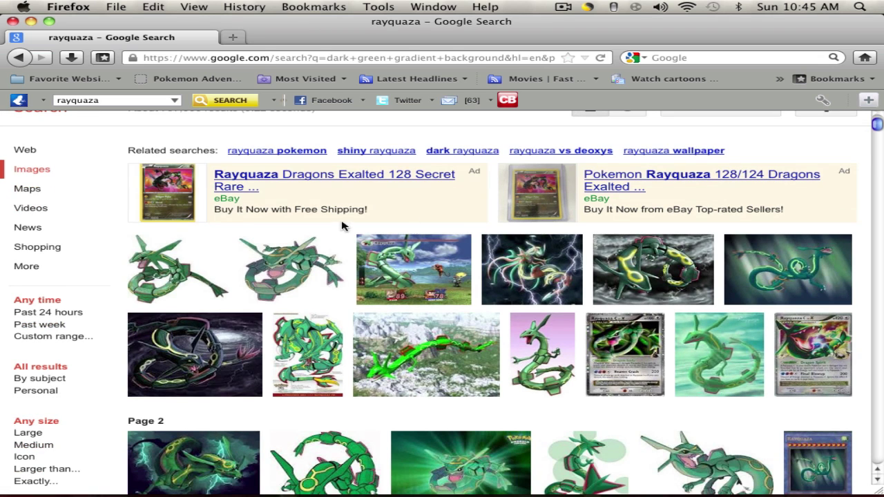
{"action": "mouse_move", "coordinate": [298, 260]}
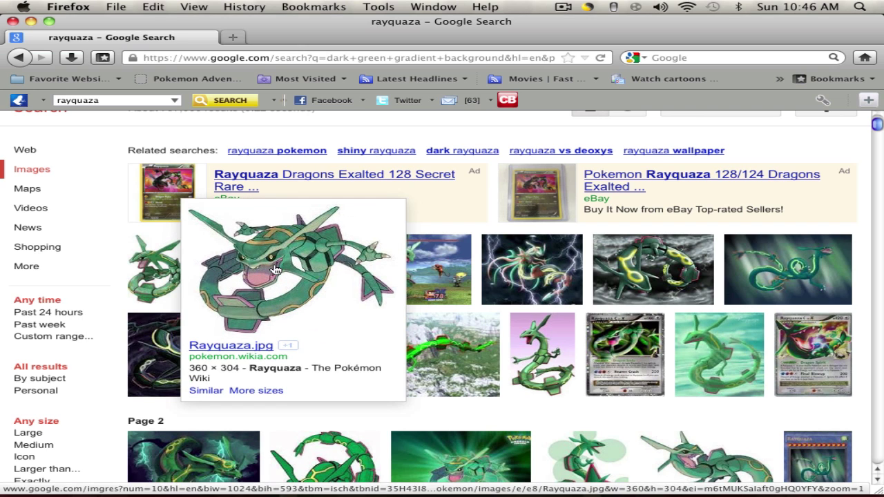
{"action": "left_click", "coordinate": [250, 347]}
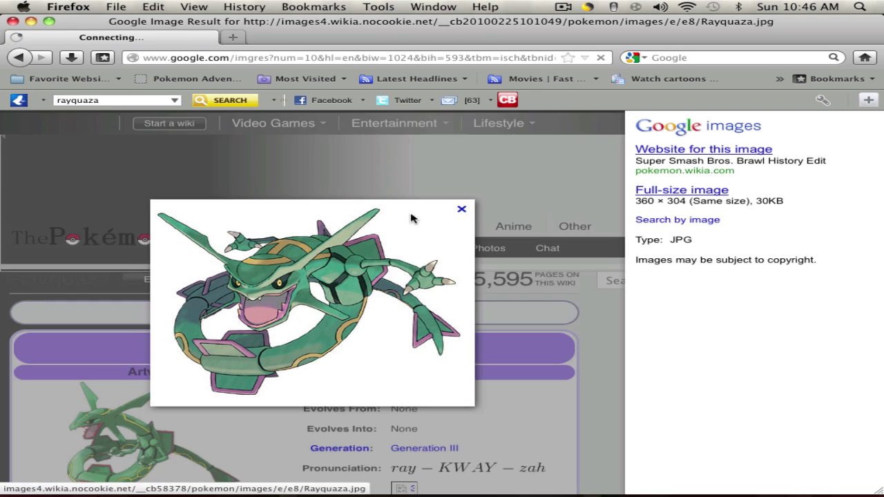
{"action": "left_click", "coordinate": [394, 225]}
{"action": "right_click", "coordinate": [364, 258]}
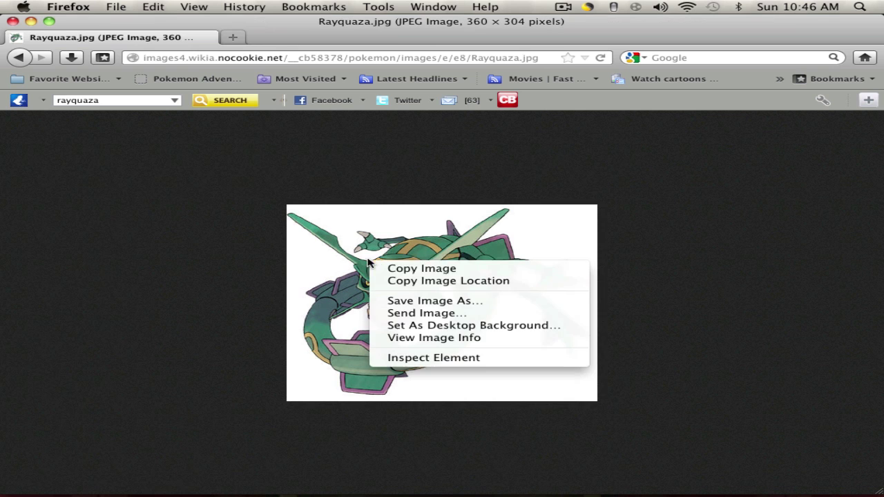
{"action": "left_click", "coordinate": [431, 278]}
Switch to Paintbrush, paste the copied image with a transparent selection background, and delete it.
{"action": "left_click", "coordinate": [743, 482]}
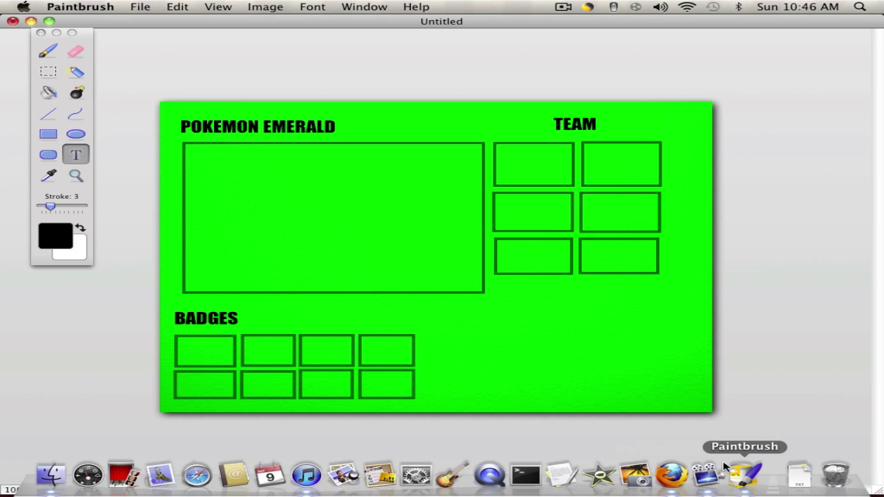
{"action": "key", "text": "super+v"}
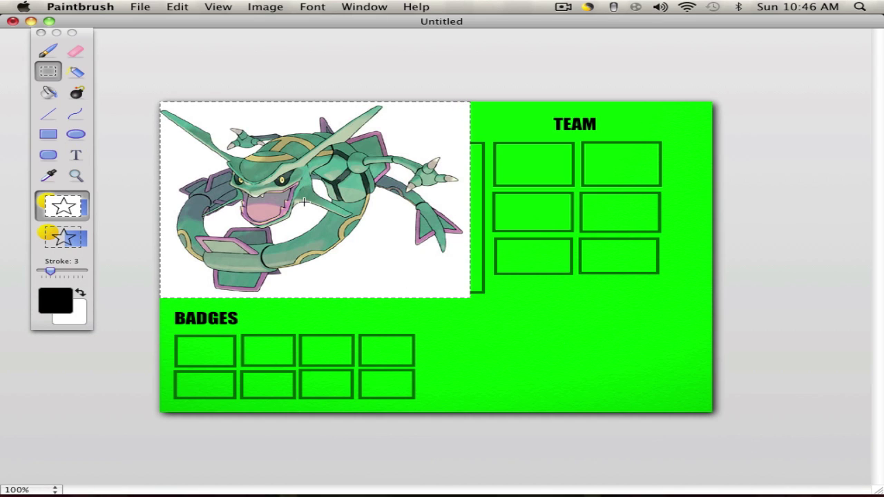
{"action": "left_click", "coordinate": [59, 238]}
{"action": "left_click_drag", "start_coordinate": [302, 188], "coordinate": [327, 216]}
{"action": "key", "text": "Delete"}
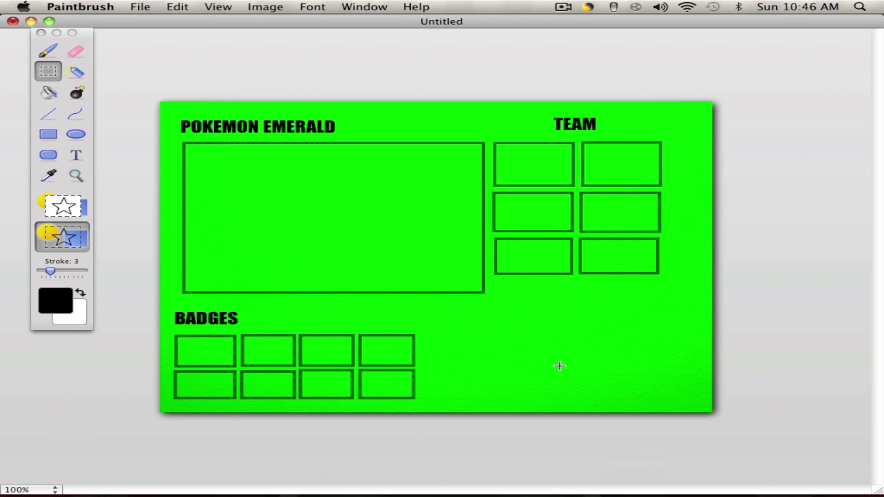
Return to the rayquaza image results in Firefox, open the full-size 384Rayquaza.png from bulbapedia.bulbagarden.net and copy it.
{"action": "left_click", "coordinate": [670, 488]}
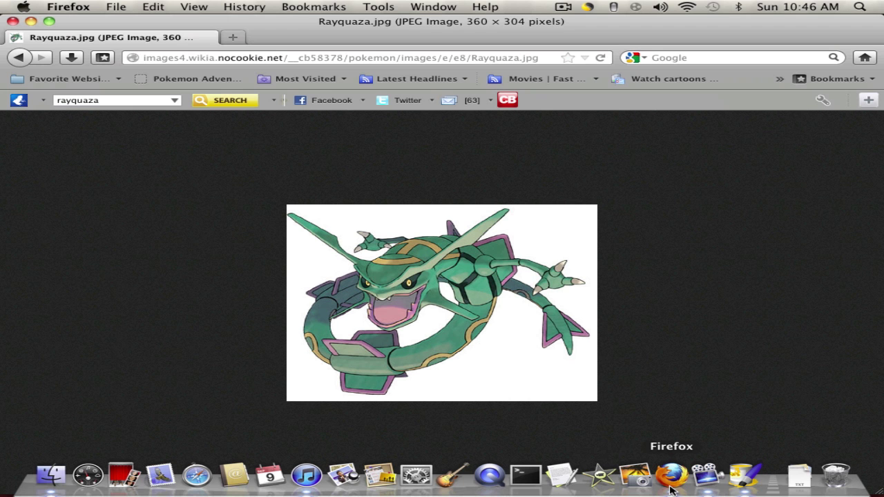
{"action": "left_click", "coordinate": [20, 58]}
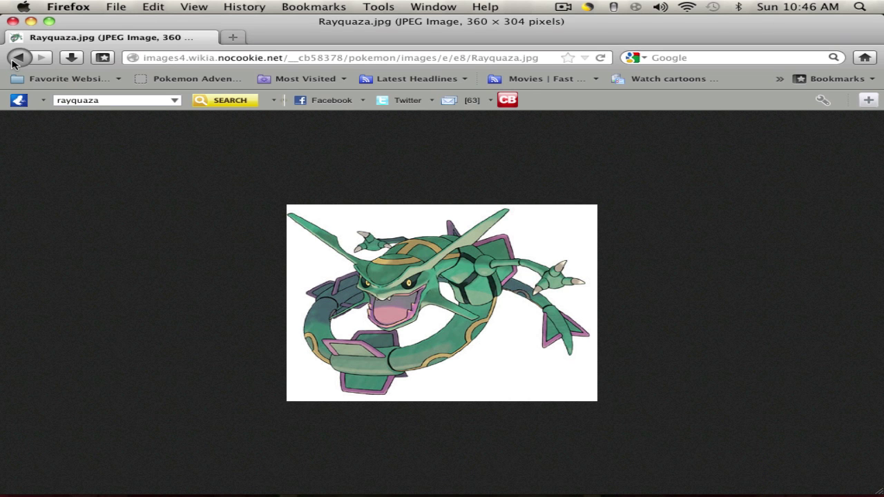
{"action": "left_click", "coordinate": [20, 59]}
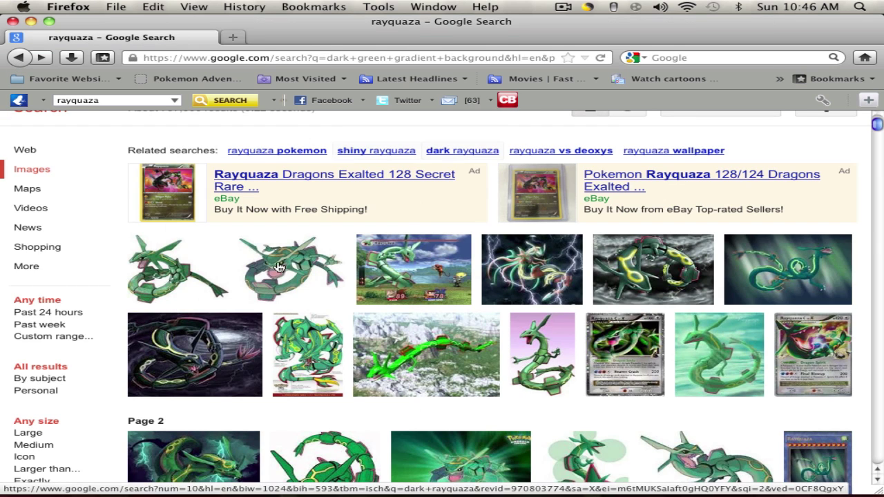
{"action": "mouse_move", "coordinate": [141, 270]}
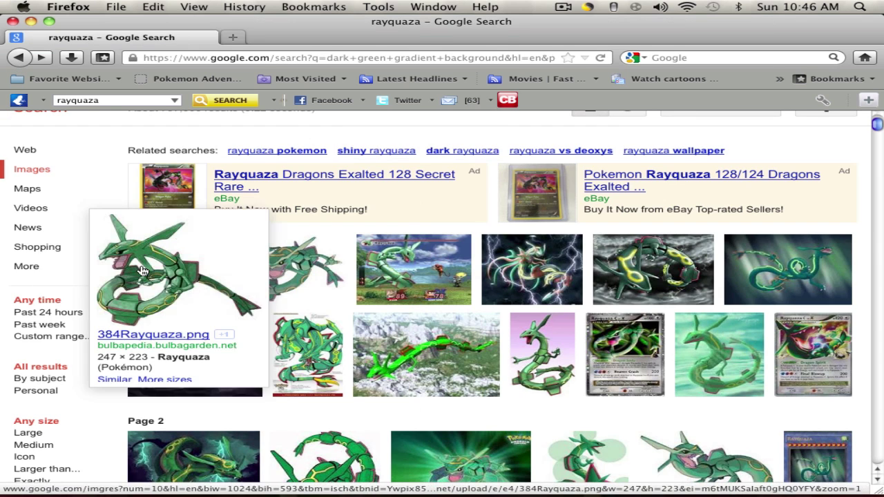
{"action": "left_click", "coordinate": [161, 337]}
{"action": "left_click", "coordinate": [655, 201]}
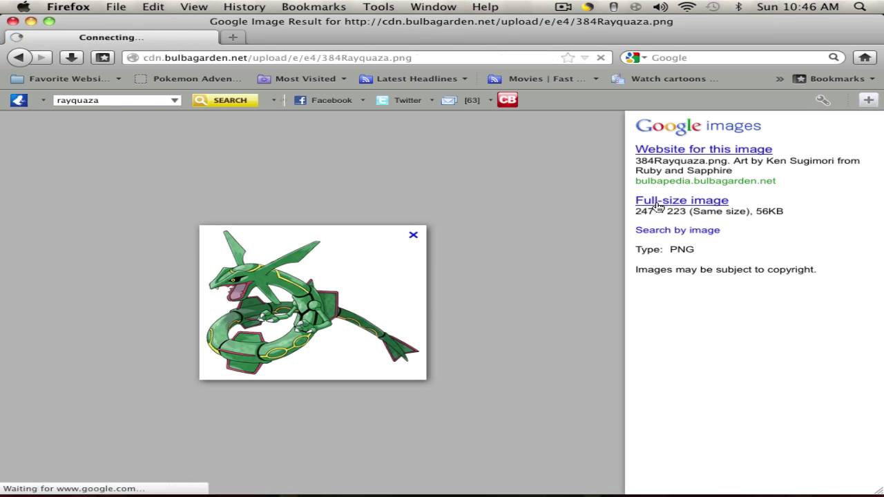
{"action": "right_click", "coordinate": [422, 279]}
{"action": "left_click", "coordinate": [467, 286]}
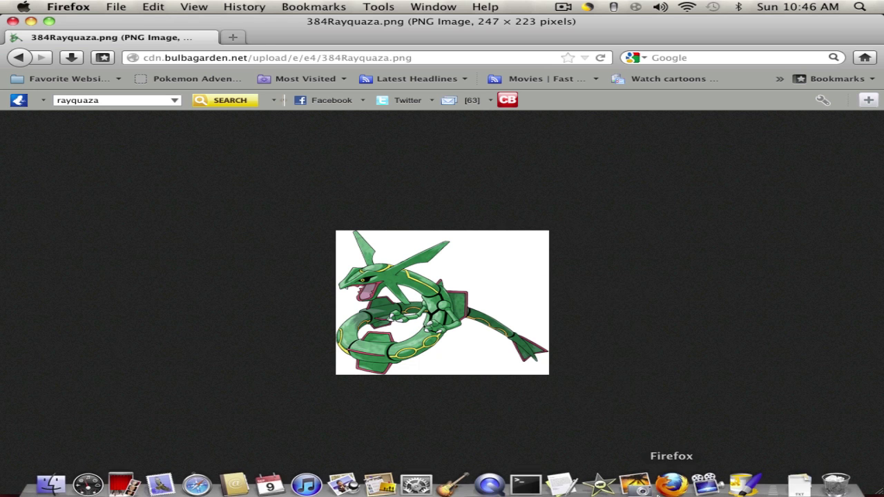
Paste the copied Rayquaza image into the Paintbrush layout and move it to the canvas's bottom-right corner.
{"action": "left_click", "coordinate": [803, 478]}
{"action": "key", "text": "super+v"}
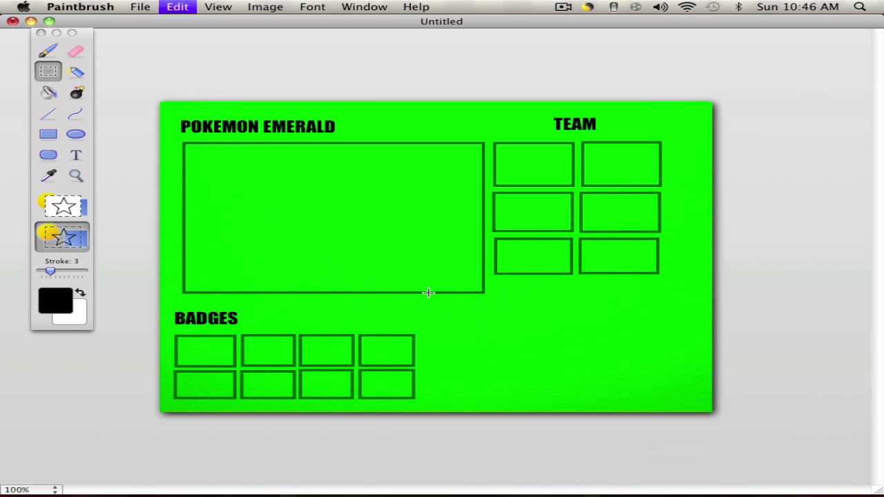
{"action": "left_click_drag", "start_coordinate": [248, 171], "coordinate": [620, 349]}
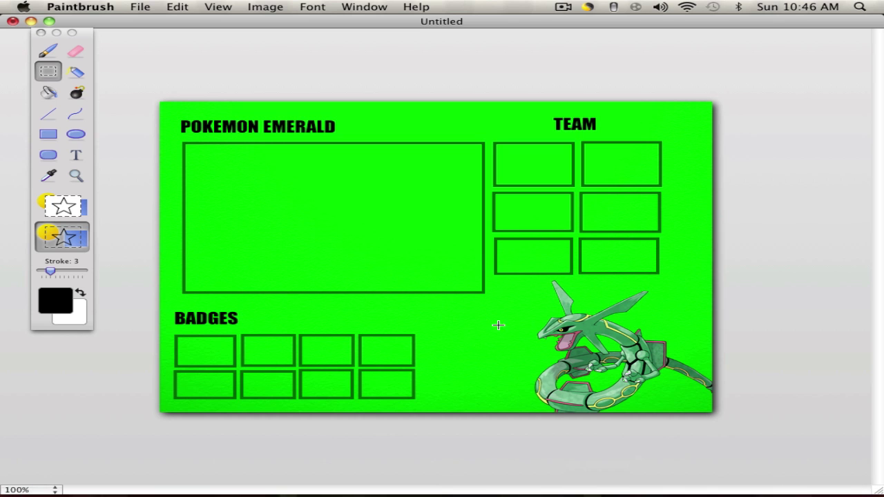
Switch to Firefox, return to the rayquaza image results, and search Google Images for "subscribe button youtube".
{"action": "mouse_move", "coordinate": [635, 491]}
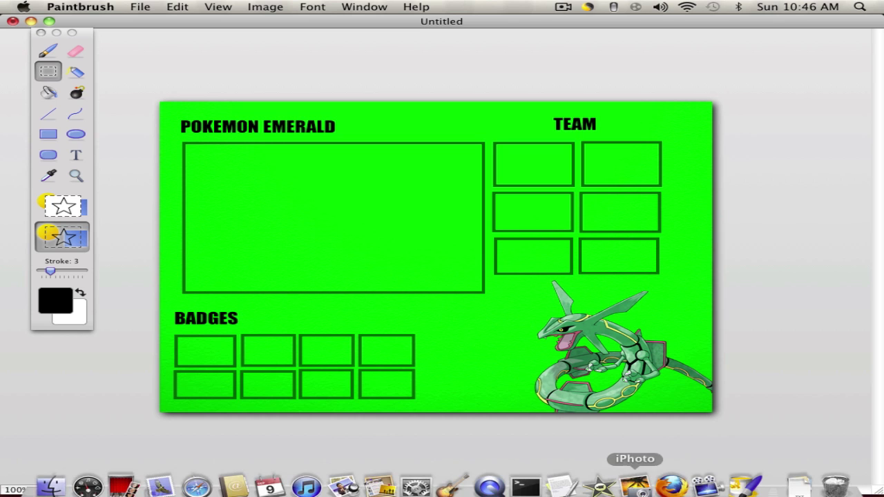
{"action": "left_click", "coordinate": [671, 480]}
{"action": "left_click", "coordinate": [26, 59]}
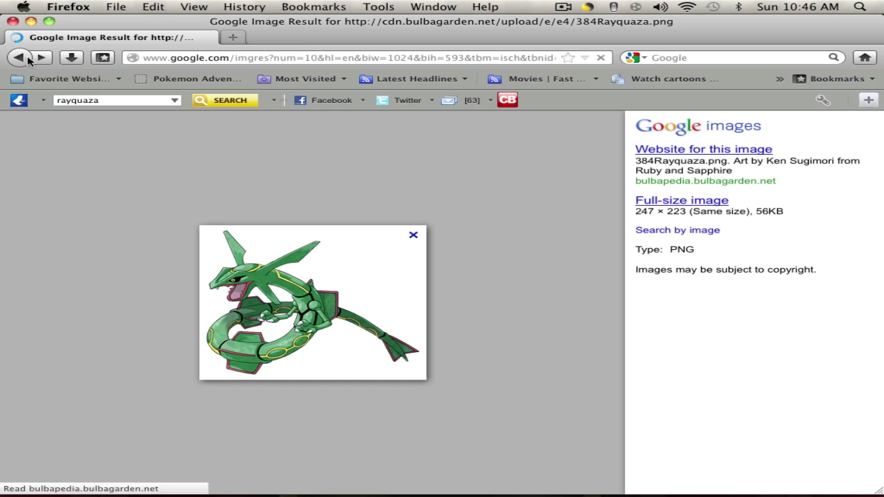
{"action": "left_click", "coordinate": [26, 59]}
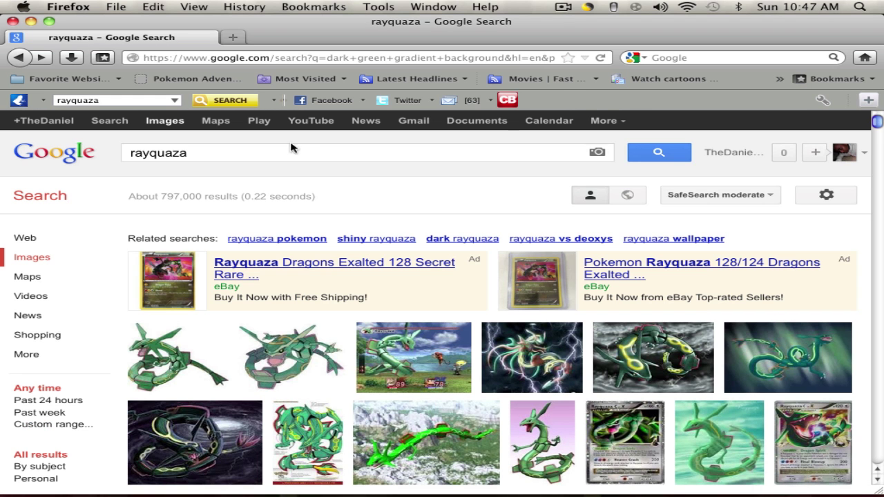
{"action": "double_click", "coordinate": [146, 153]}
{"action": "type", "text": "scr"}
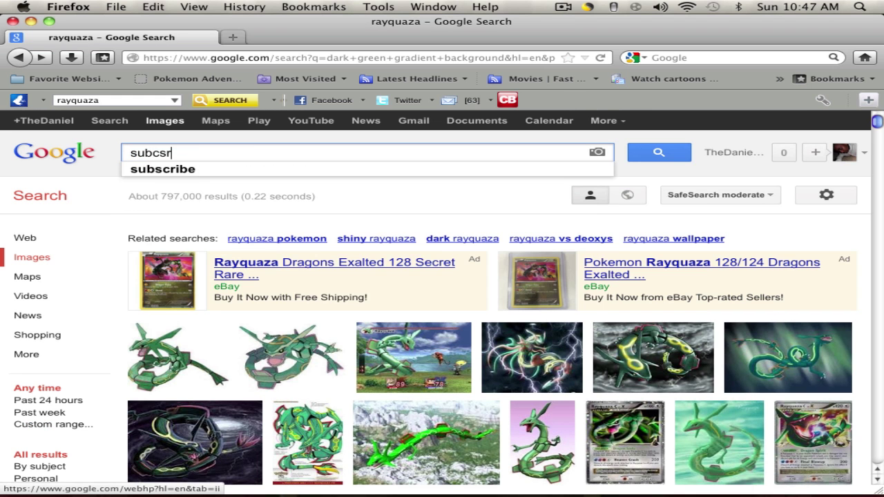
{"action": "key", "text": "BackSpace"}
{"action": "key", "text": "BackSpace"}
{"action": "key", "text": "BackSpace"}
{"action": "type", "text": "scribe"}
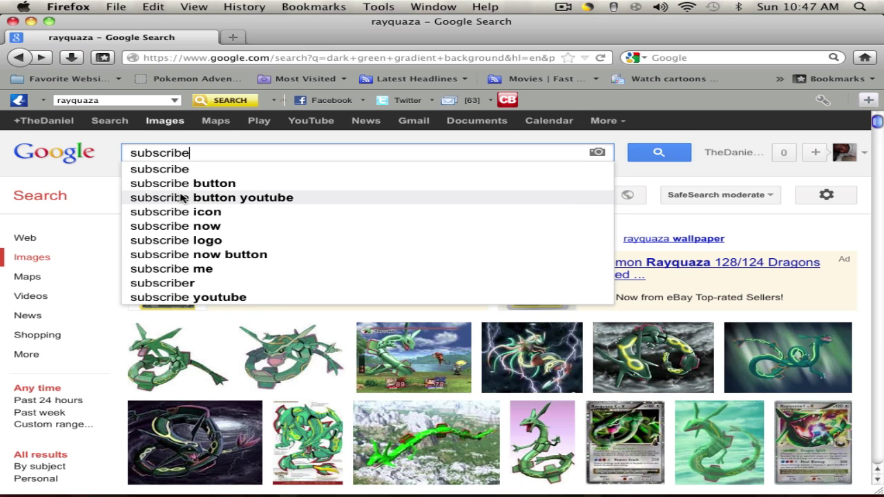
{"action": "left_click", "coordinate": [215, 199]}
Open the youtube-subscribe-button.png result from s575.photobucket.com and copy the Subscribe button image.
{"action": "left_click", "coordinate": [306, 290]}
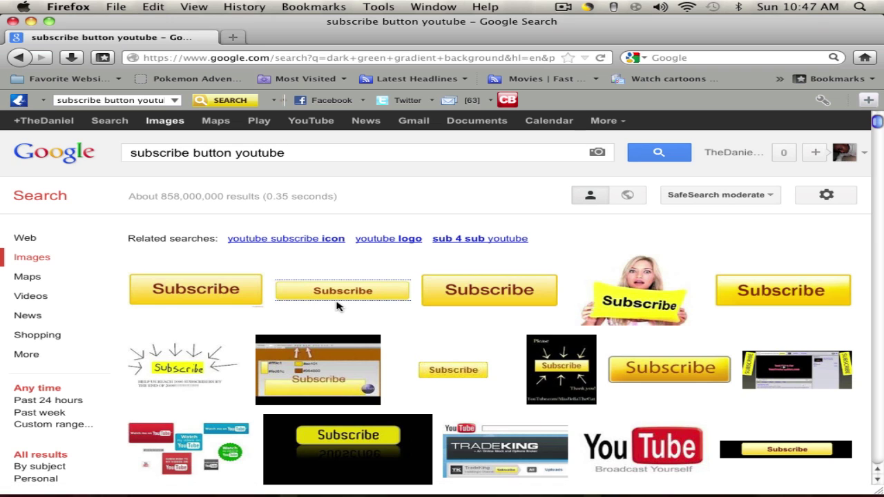
{"action": "mouse_move", "coordinate": [339, 296]}
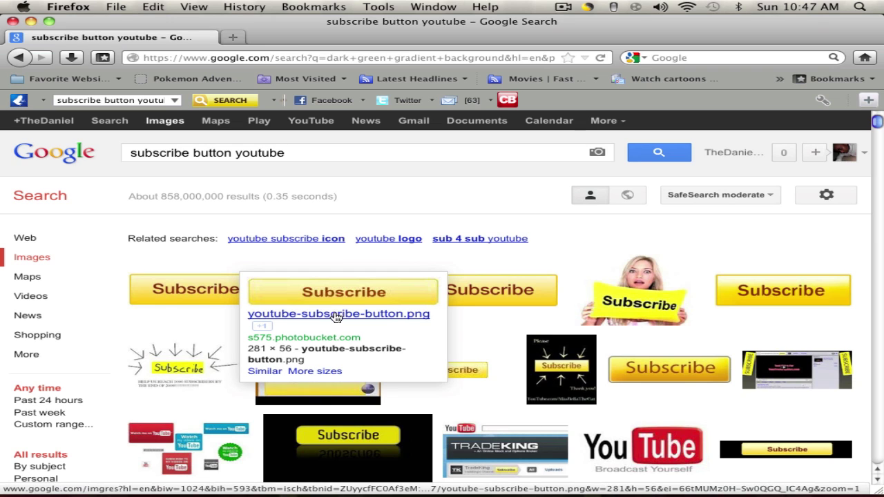
{"action": "left_click", "coordinate": [344, 315]}
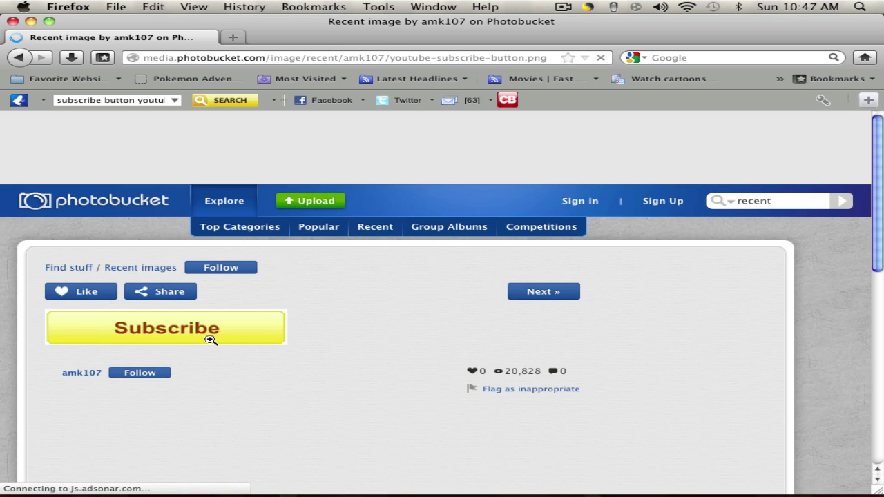
{"action": "right_click", "coordinate": [195, 326]}
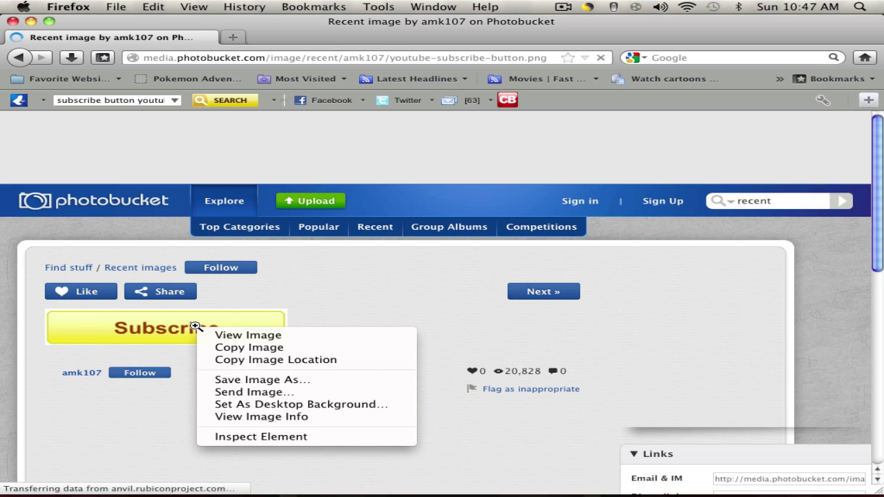
{"action": "left_click", "coordinate": [249, 347]}
Switch to Paintbrush, paste the copied Subscribe button, move it beneath the large box, and delete it.
{"action": "mouse_move", "coordinate": [725, 489]}
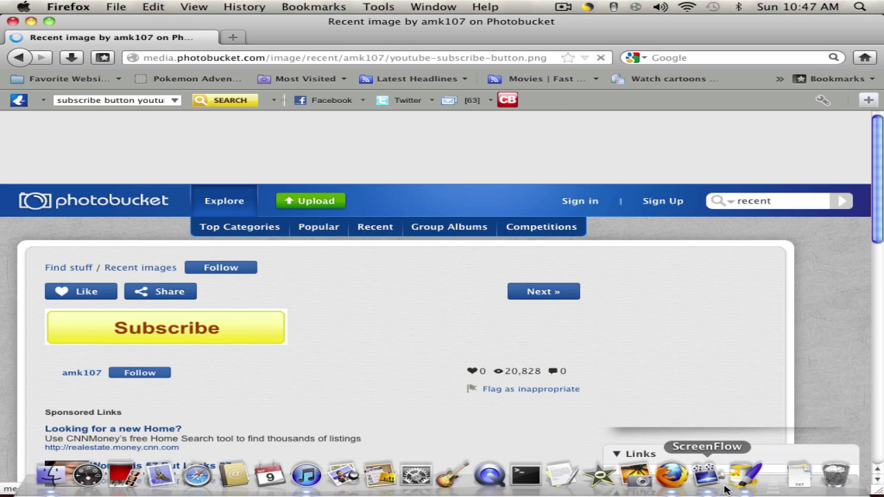
{"action": "left_click", "coordinate": [744, 476]}
{"action": "key", "text": "super+v"}
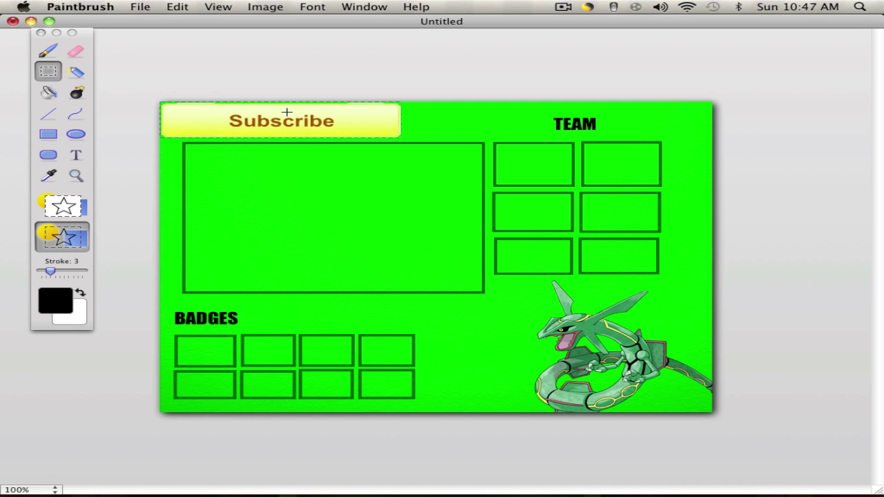
{"action": "left_click_drag", "start_coordinate": [287, 112], "coordinate": [423, 314]}
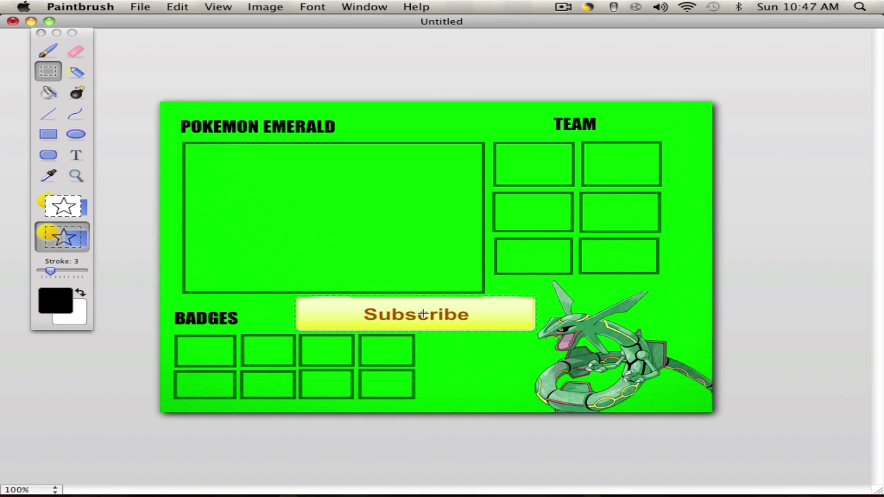
{"action": "key", "text": "Delete"}
Return to the subscribe button image results in Firefox and browse the first three pages for alternative button designs.
{"action": "mouse_move", "coordinate": [716, 487]}
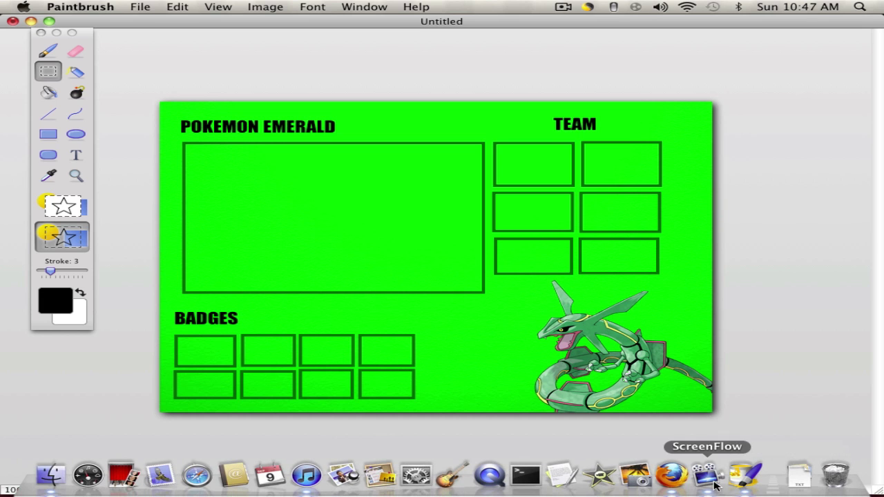
{"action": "left_click", "coordinate": [673, 478]}
{"action": "left_click", "coordinate": [19, 58]}
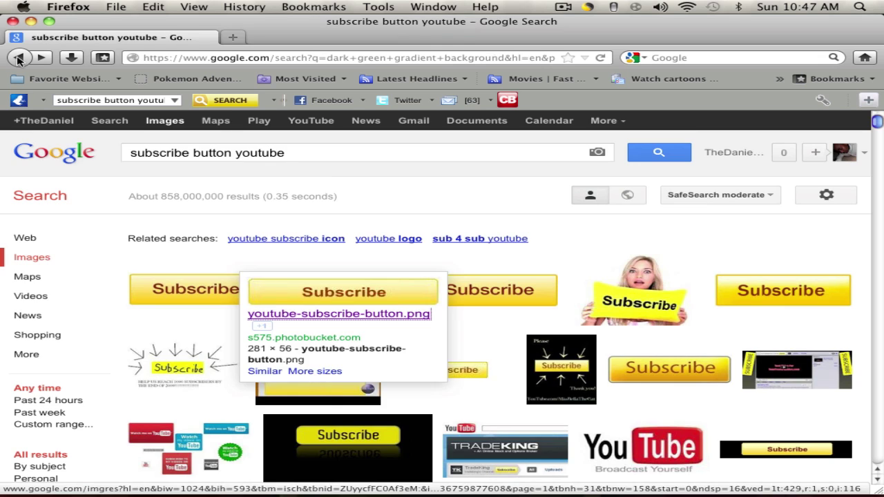
{"action": "mouse_move", "coordinate": [216, 302]}
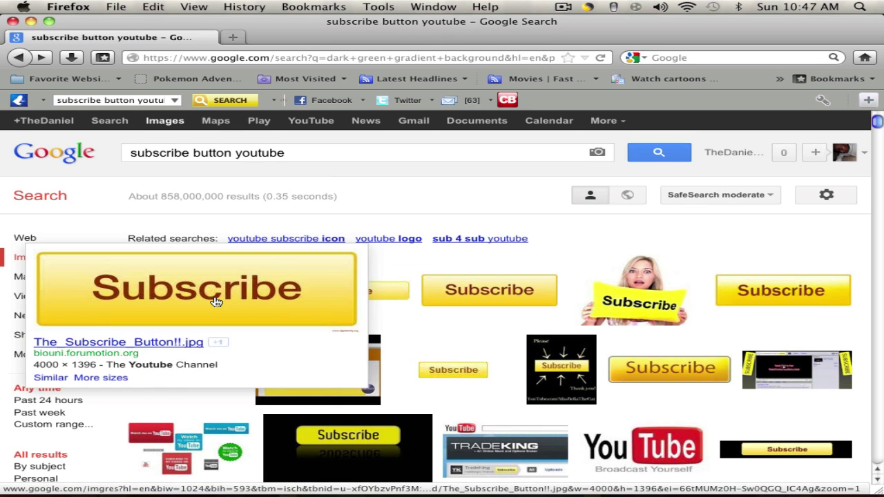
{"action": "mouse_move", "coordinate": [734, 296]}
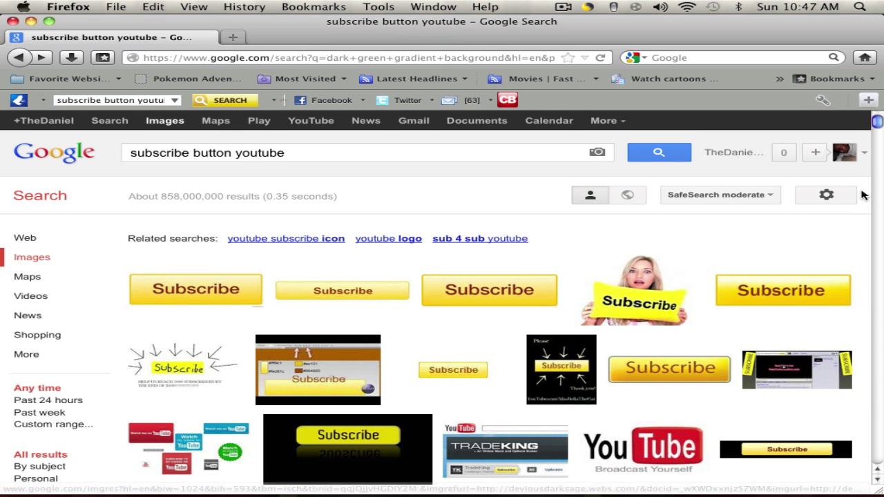
{"action": "scroll", "coordinate": [198, 382], "scroll_direction": "down", "scroll_amount": 5}
{"action": "scroll", "coordinate": [483, 303], "scroll_direction": "down", "scroll_amount": 2}
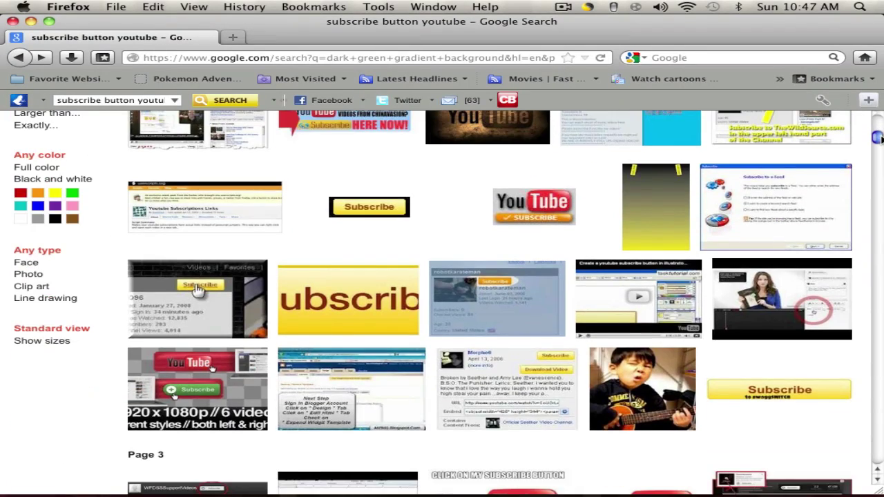
{"action": "left_click_drag", "start_coordinate": [878, 138], "coordinate": [878, 147]}
{"action": "mouse_move", "coordinate": [481, 309]}
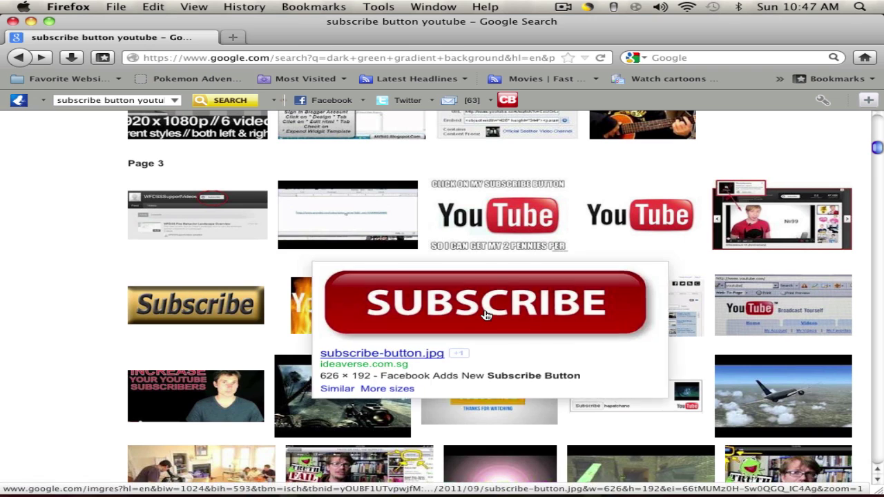
{"action": "mouse_move", "coordinate": [145, 321]}
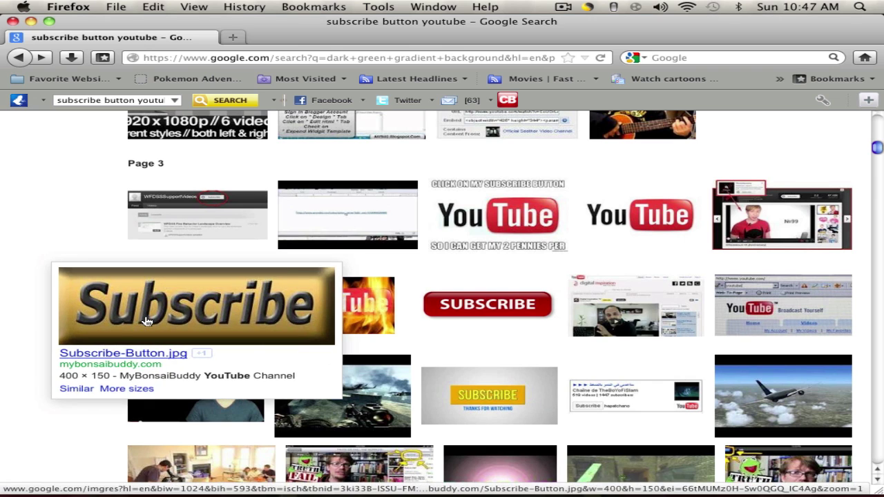
{"action": "mouse_move", "coordinate": [878, 147]}
{"action": "left_mouse_down"}
{"action": "mouse_move", "coordinate": [879, 165]}
{"action": "mouse_move", "coordinate": [878, 136]}
{"action": "left_mouse_up"}
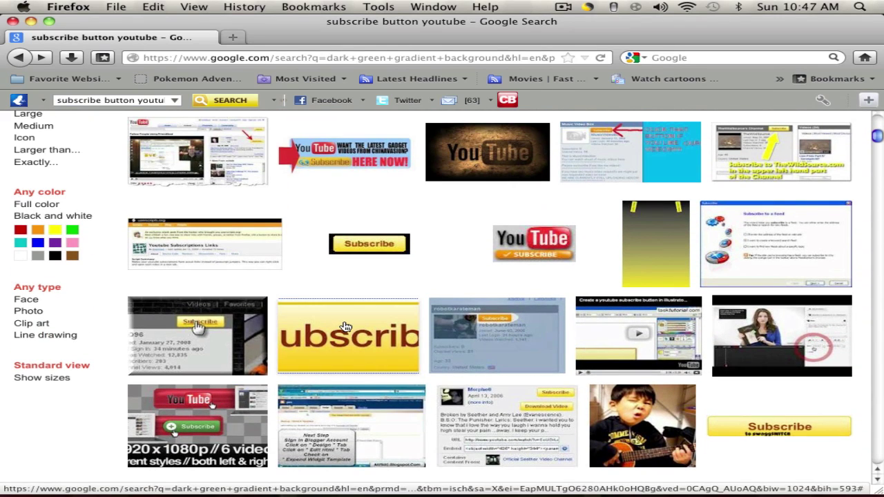
{"action": "mouse_move", "coordinate": [346, 326]}
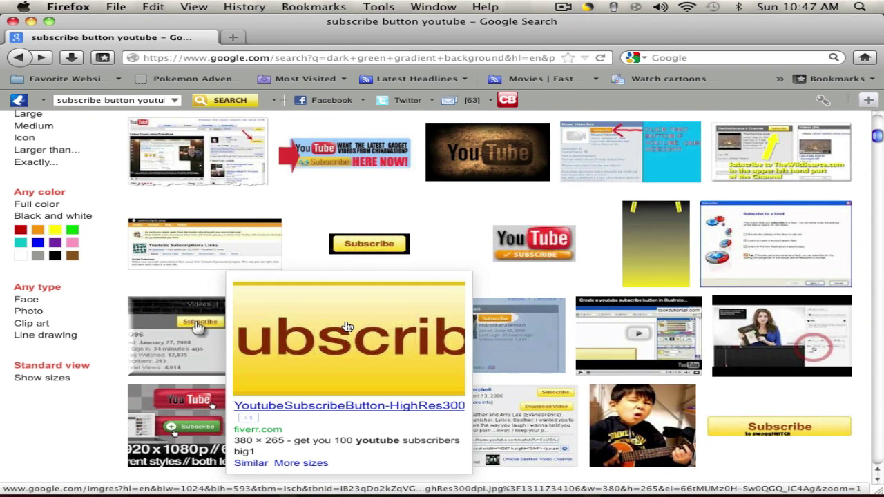
{"action": "scroll", "coordinate": [876, 135], "scroll_direction": "up", "scroll_amount": 2}
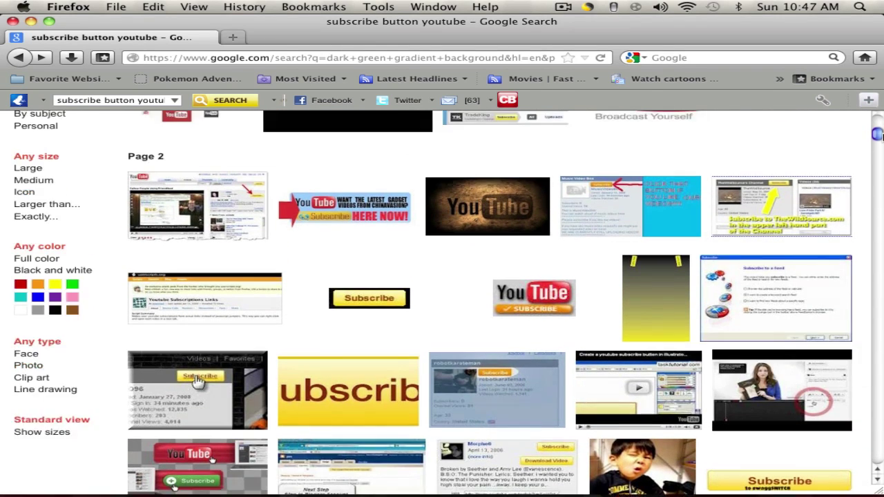
{"action": "scroll", "coordinate": [876, 134], "scroll_direction": "up", "scroll_amount": 6}
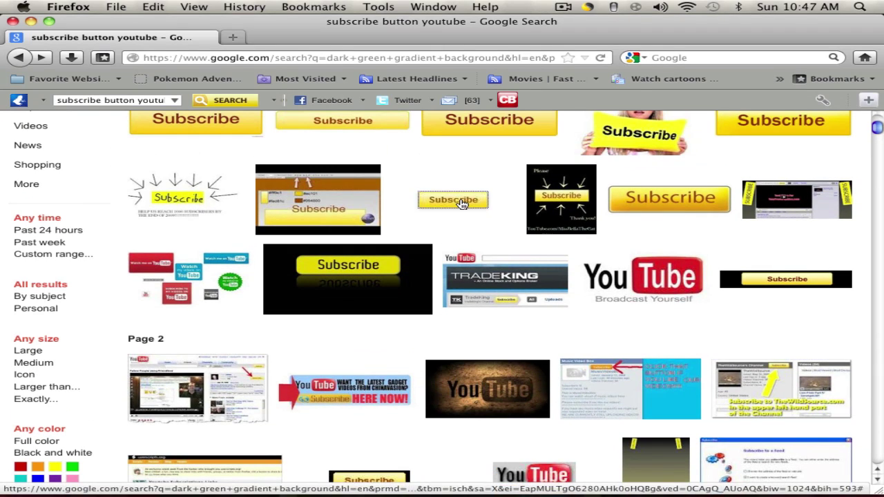
Preview the small Subscribe button from matthewcampisi.com, return to the results, and compare the buttons in the first row.
{"action": "left_click", "coordinate": [453, 219]}
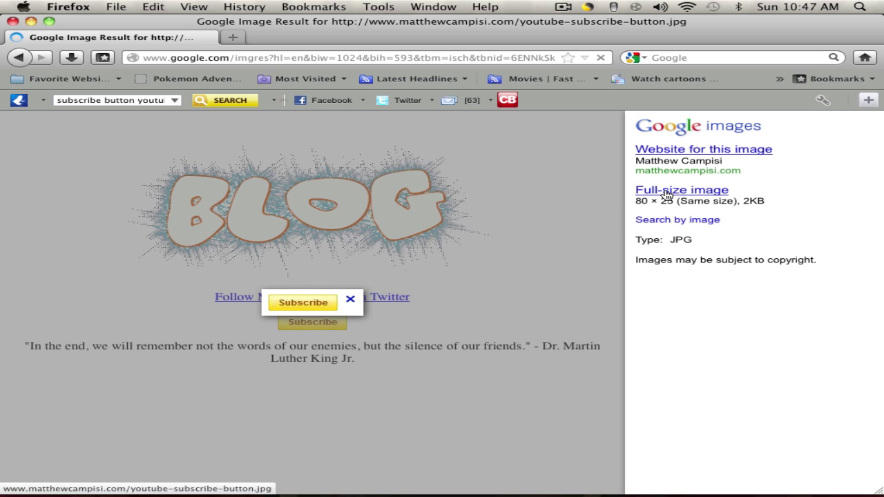
{"action": "left_click", "coordinate": [17, 55]}
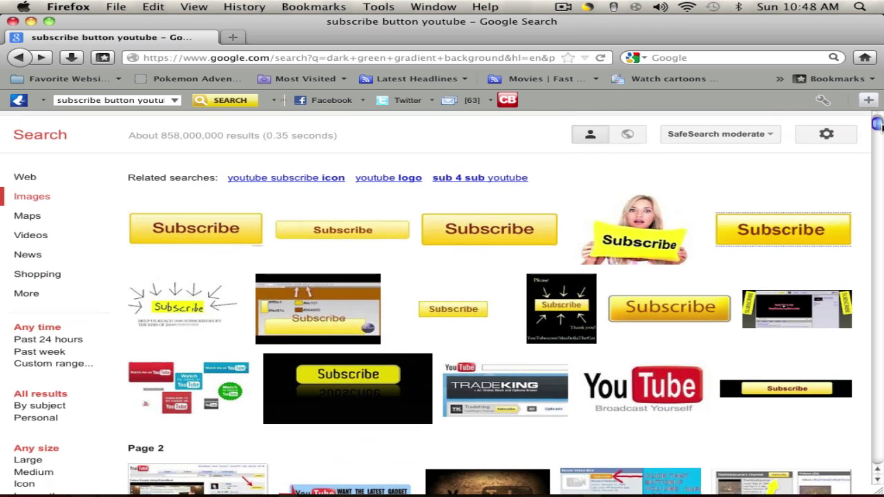
{"action": "mouse_move", "coordinate": [798, 227]}
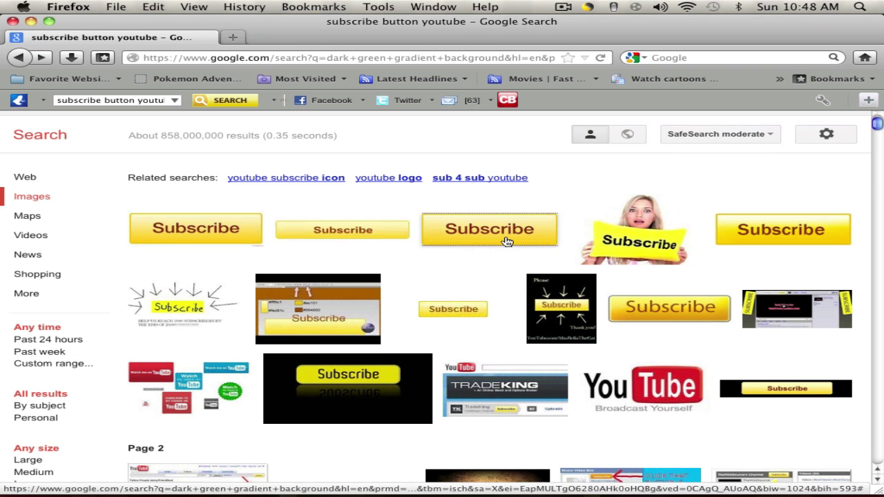
{"action": "mouse_move", "coordinate": [506, 241]}
{"action": "mouse_move", "coordinate": [290, 243]}
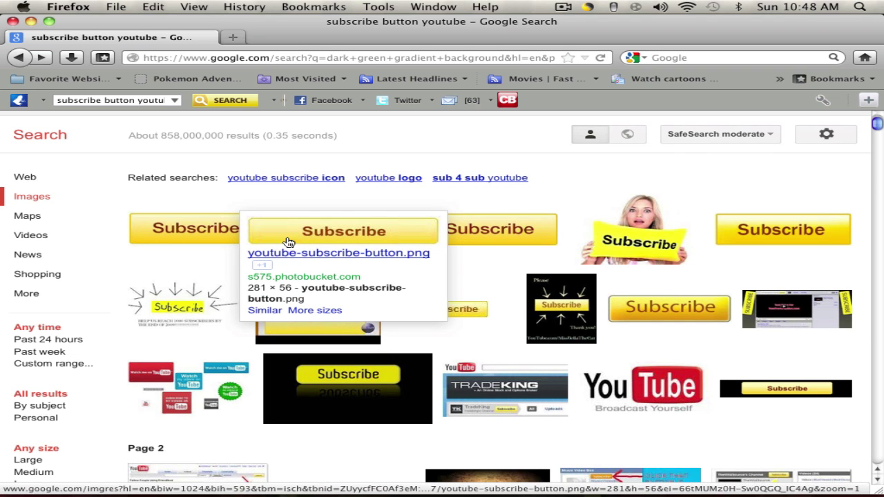
{"action": "mouse_move", "coordinate": [198, 239]}
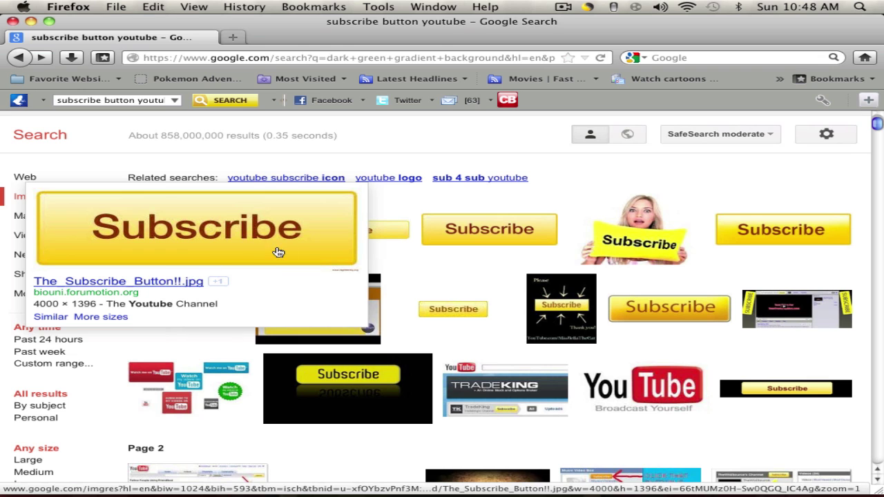
{"action": "mouse_move", "coordinate": [357, 240]}
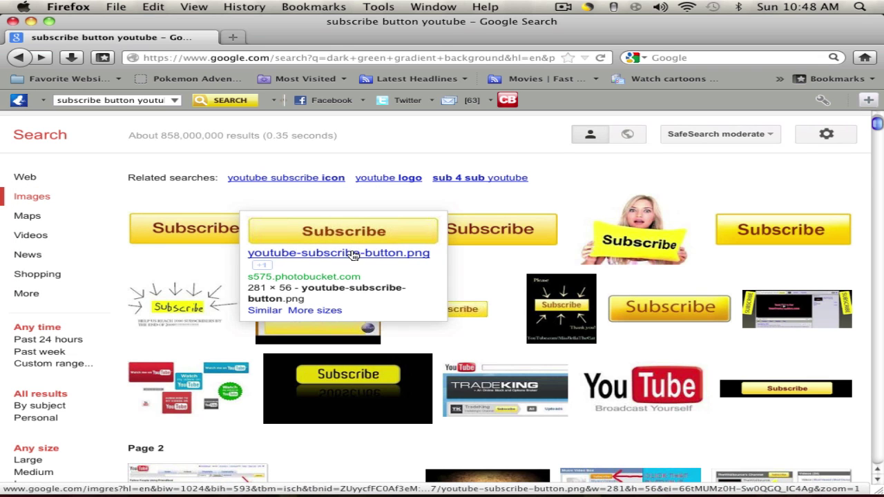
Reopen the youtube-subscribe-button.png result on Photobucket and copy its Subscribe button image.
{"action": "left_click", "coordinate": [352, 254]}
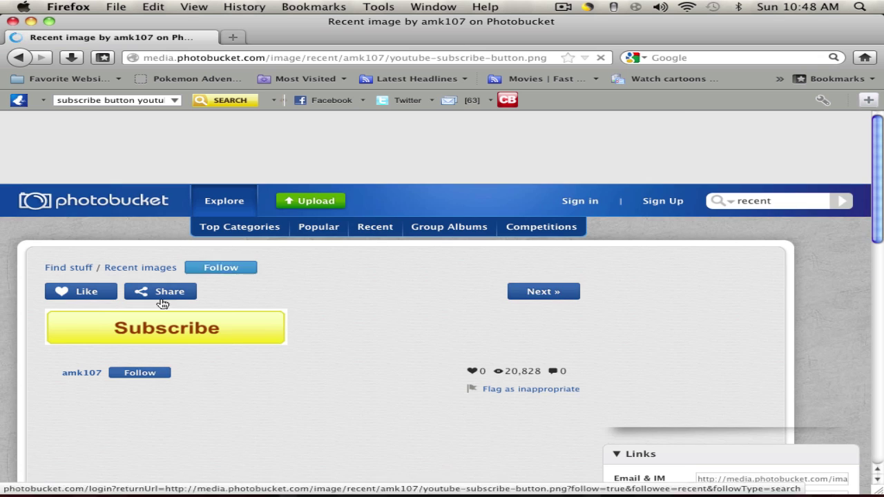
{"action": "right_click", "coordinate": [155, 319]}
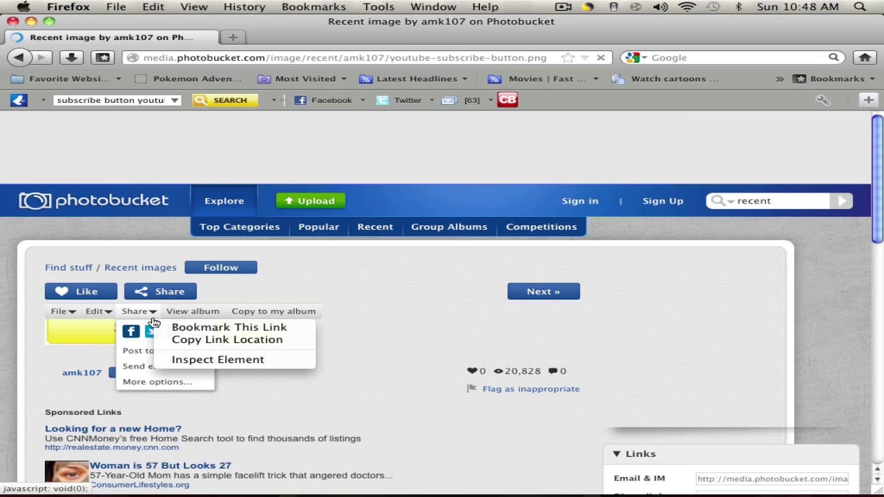
{"action": "mouse_move", "coordinate": [67, 316]}
{"action": "right_click", "coordinate": [84, 337]}
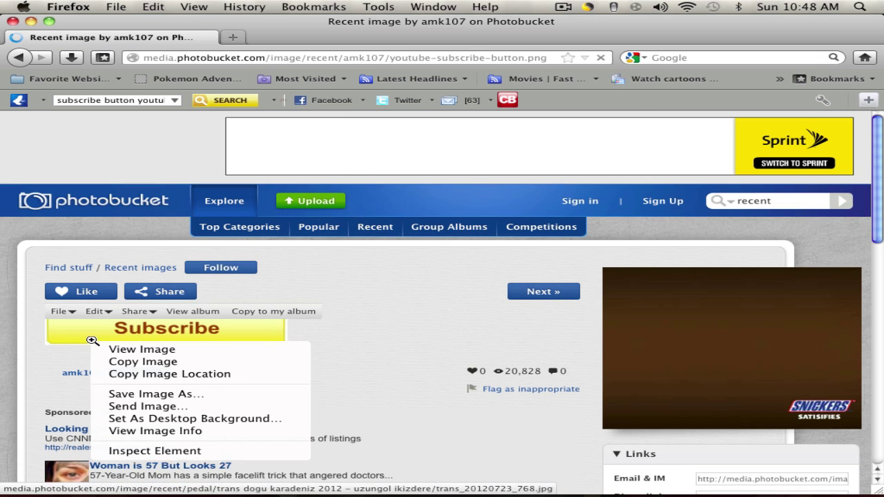
{"action": "left_click", "coordinate": [173, 361]}
Switch to Paintbrush, paste the Subscribe button, and move it beneath the large box beside the BADGES label.
{"action": "left_click", "coordinate": [744, 480]}
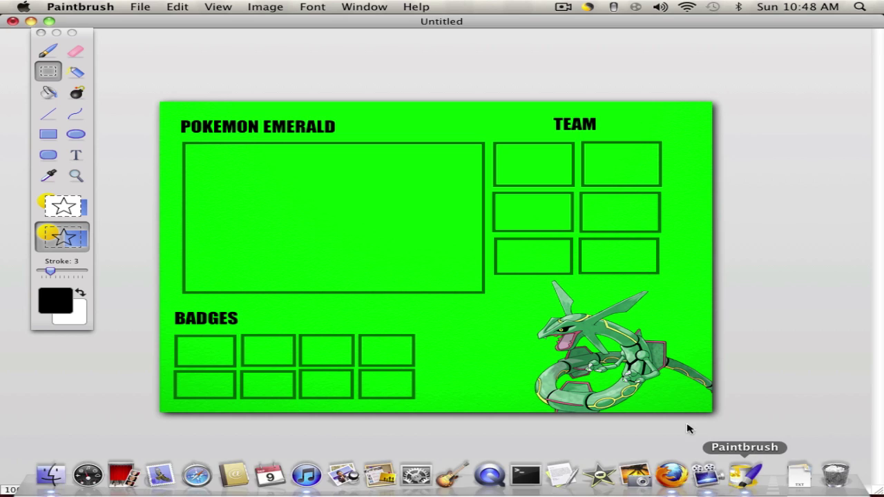
{"action": "key", "text": "super+v"}
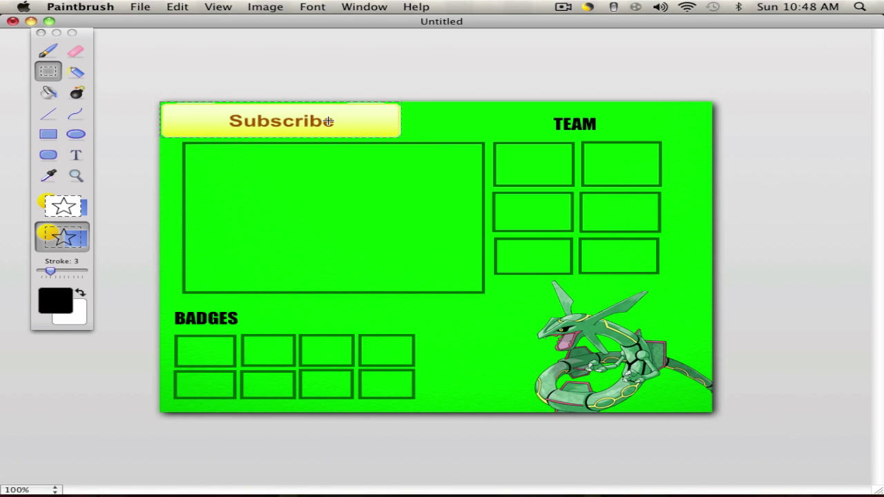
{"action": "left_click_drag", "start_coordinate": [329, 121], "coordinate": [434, 313]}
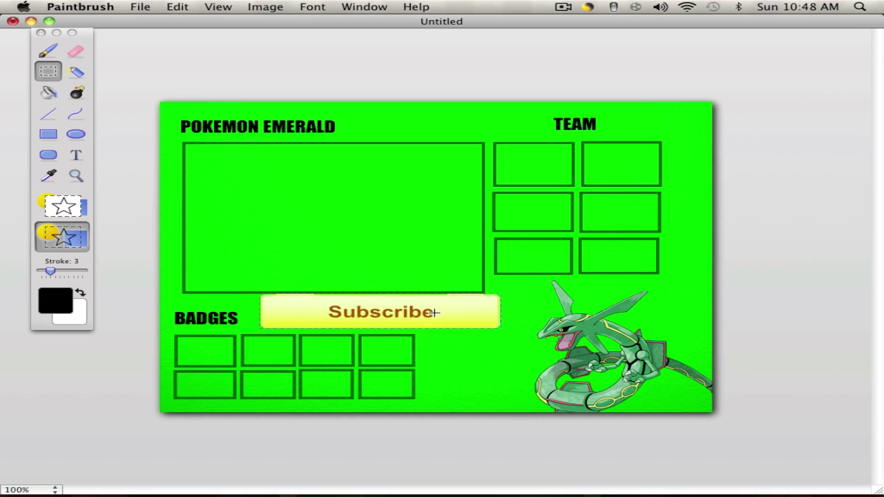
Undo the pasted Subscribe button in the layout and switch to Firefox.
{"action": "key", "text": "super+z"}
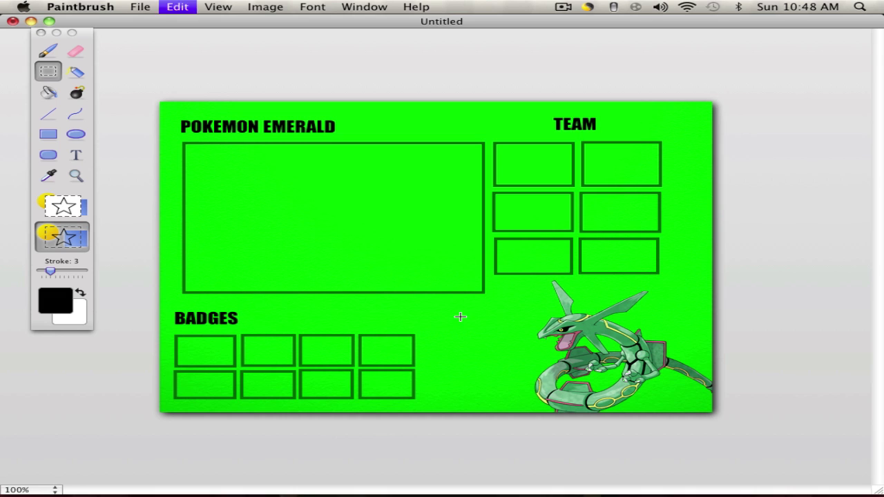
{"action": "mouse_move", "coordinate": [543, 475]}
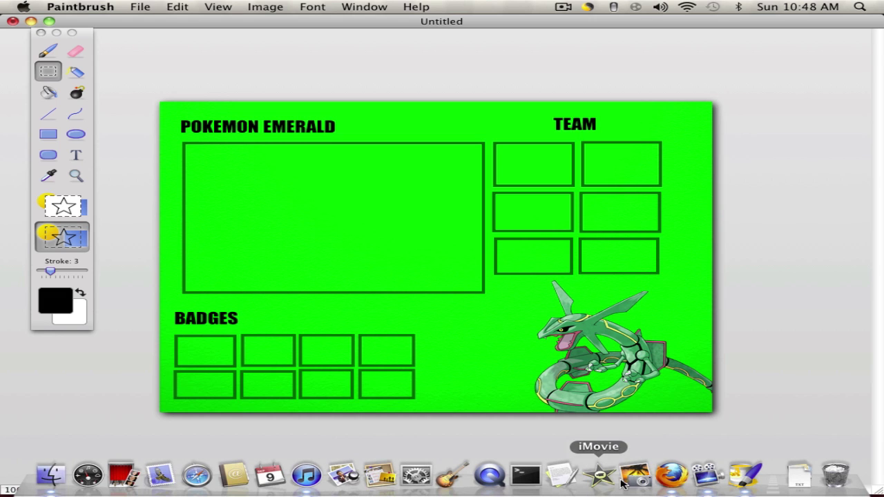
{"action": "left_click", "coordinate": [669, 477]}
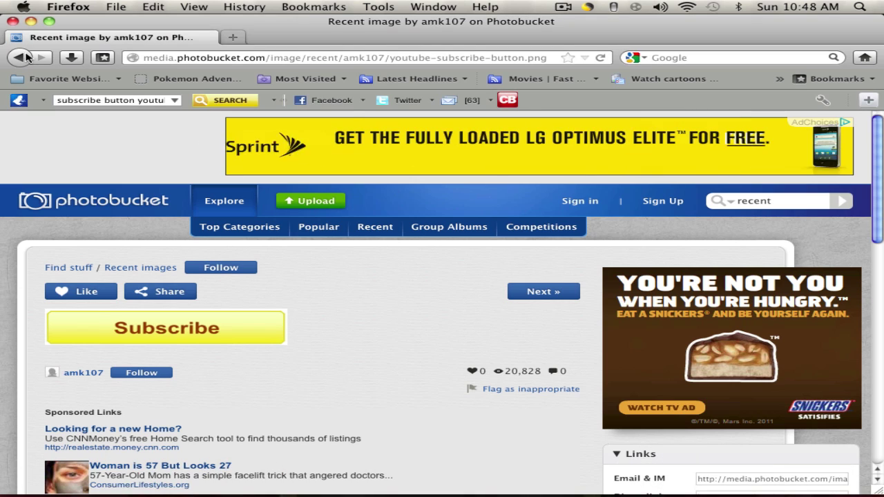
Return from Photobucket to the Google image results and search images for "torchic sprite".
{"action": "left_click", "coordinate": [25, 58]}
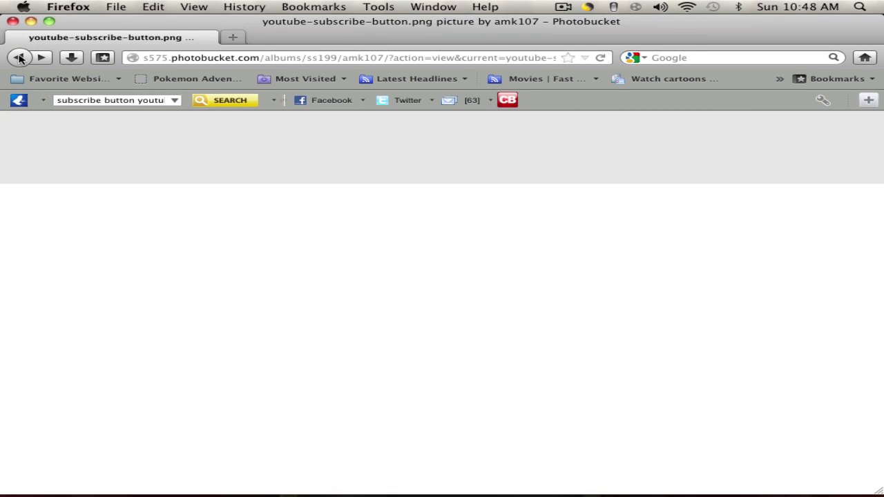
{"action": "left_click", "coordinate": [23, 58]}
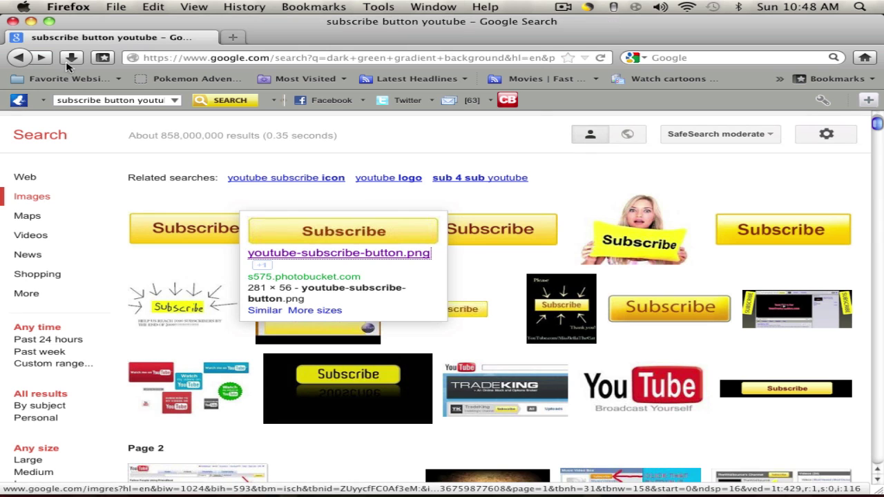
{"action": "scroll", "coordinate": [756, 128], "scroll_direction": "up", "scroll_amount": 2}
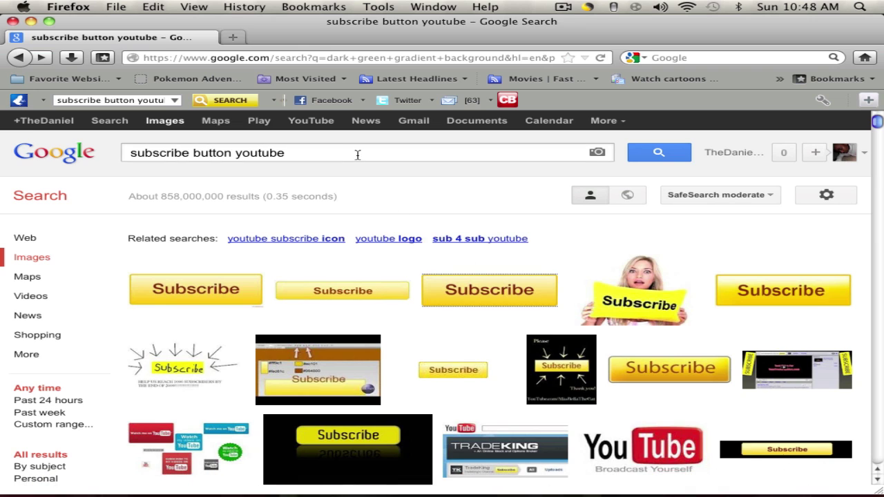
{"action": "left_click_drag", "start_coordinate": [357, 154], "coordinate": [116, 156]}
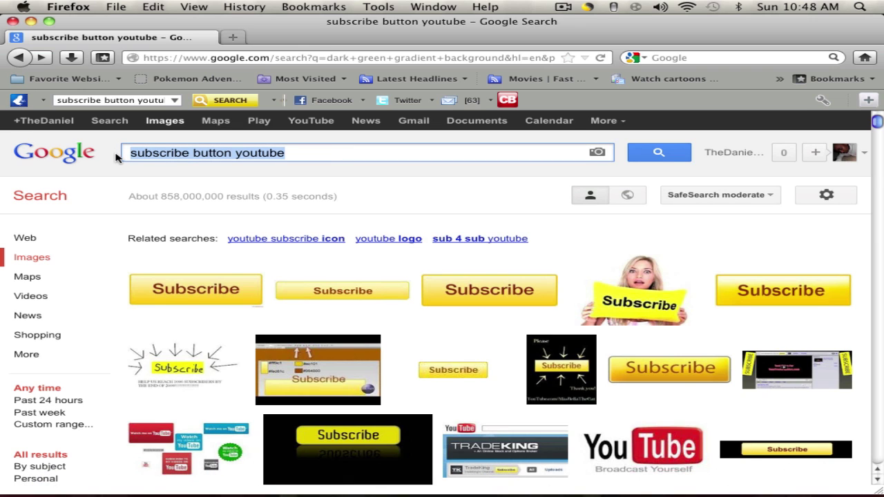
{"action": "type", "text": "torchic "}
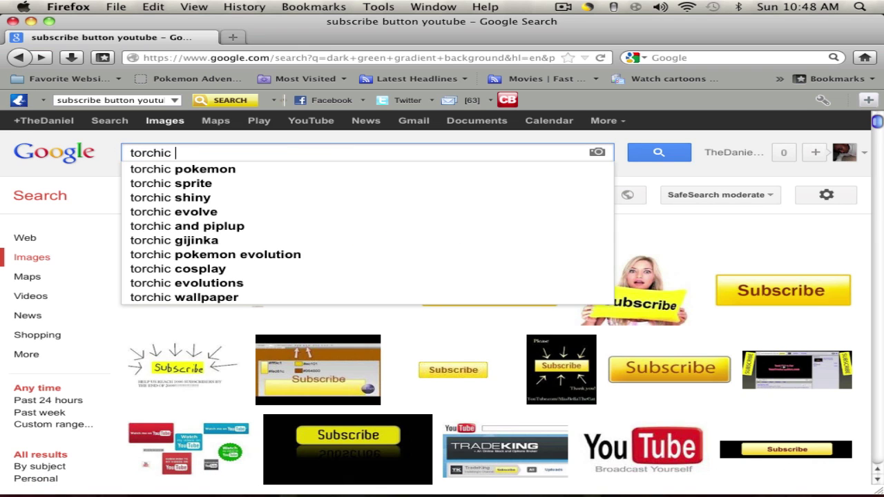
{"action": "type", "text": "sprit"}
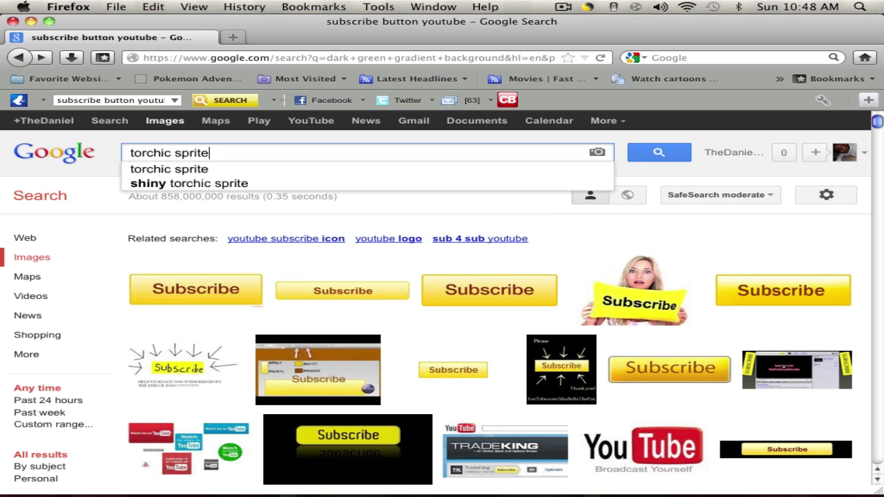
{"action": "type", "text": "e"}
{"action": "key", "text": "Return"}
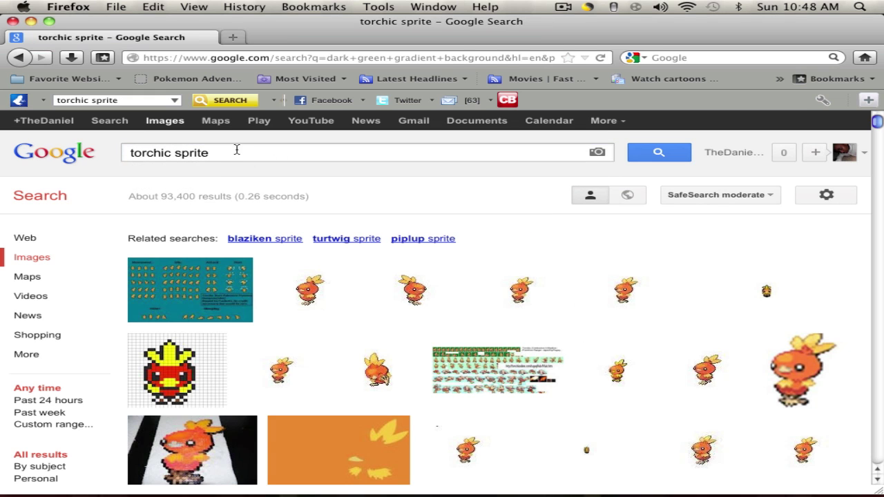
Open the full-size 80 × 80 Torchic sprite 255.png from poke-amph.com and copy the image.
{"action": "mouse_move", "coordinate": [304, 289]}
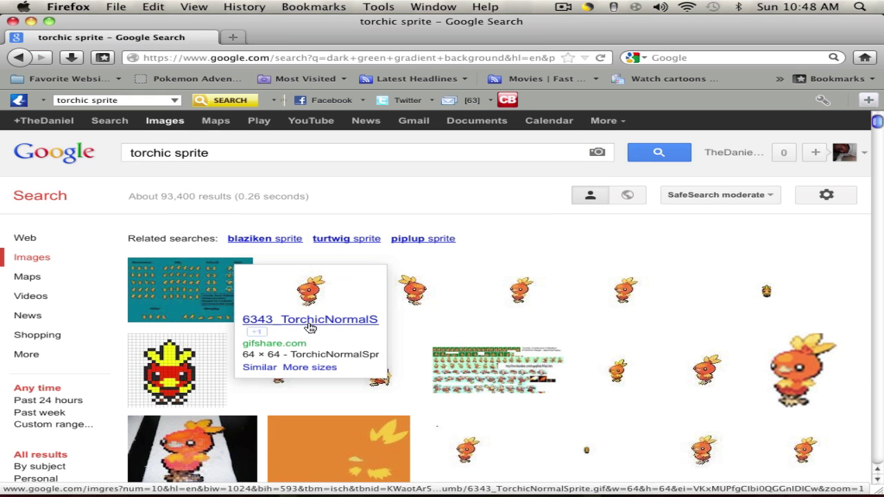
{"action": "mouse_move", "coordinate": [523, 298]}
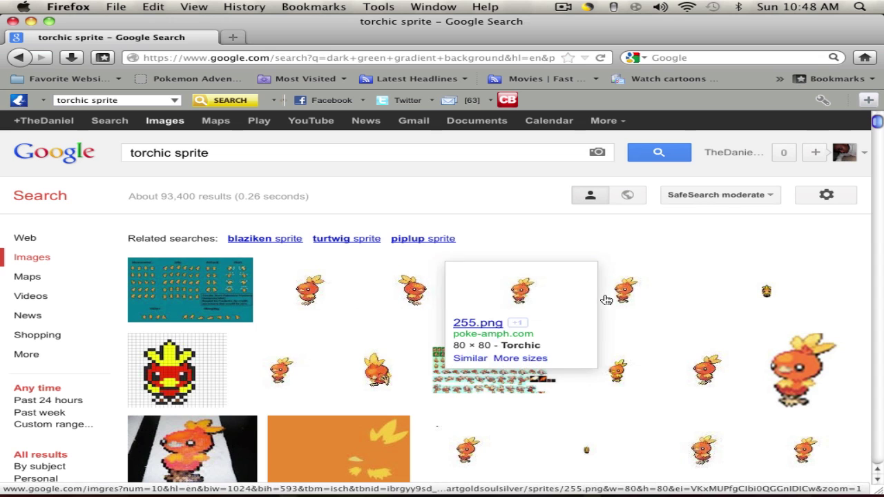
{"action": "left_click", "coordinate": [498, 323]}
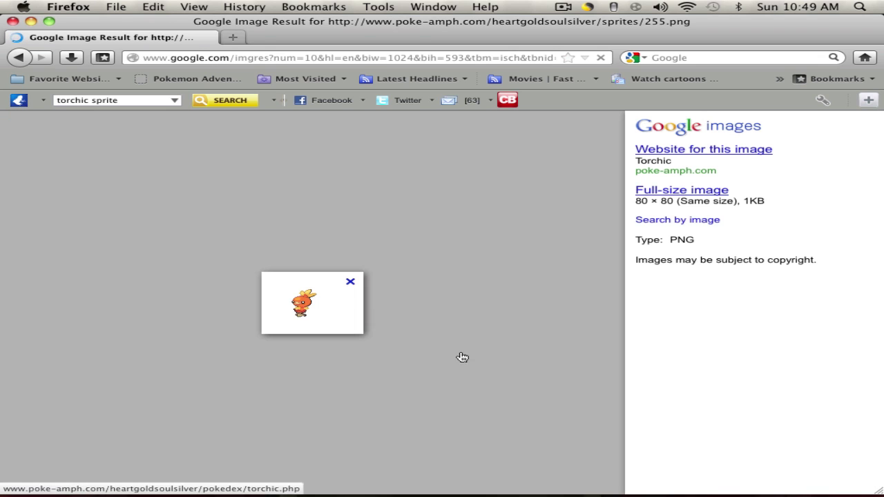
{"action": "left_click", "coordinate": [673, 194]}
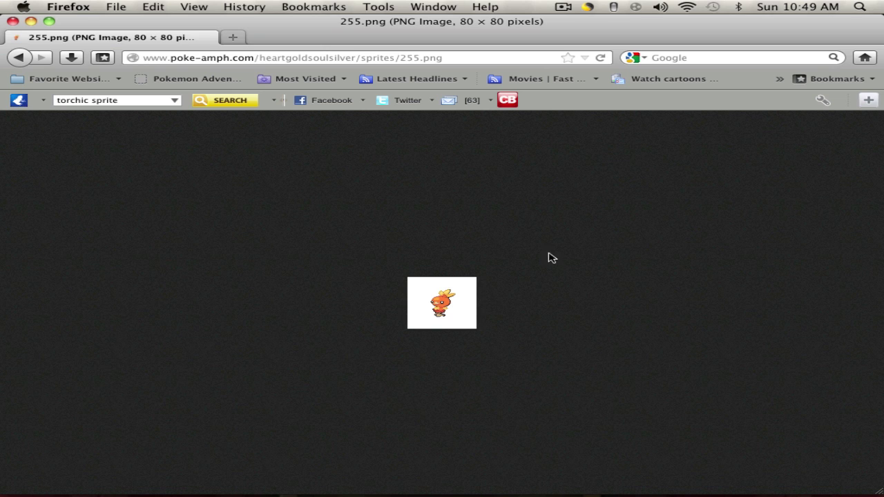
{"action": "right_click", "coordinate": [462, 295]}
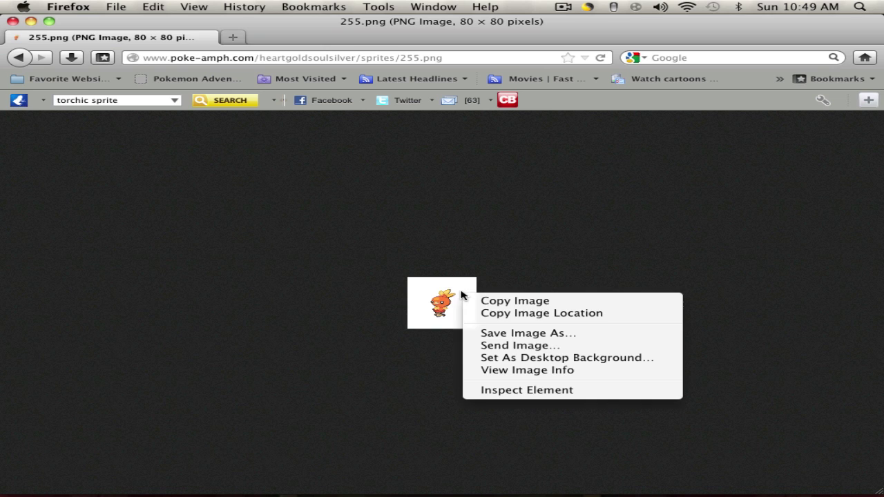
{"action": "left_click", "coordinate": [514, 301]}
Switch to Paintbrush, paste the Torchic sprite, and move it into the first box under TEAM.
{"action": "mouse_move", "coordinate": [706, 488]}
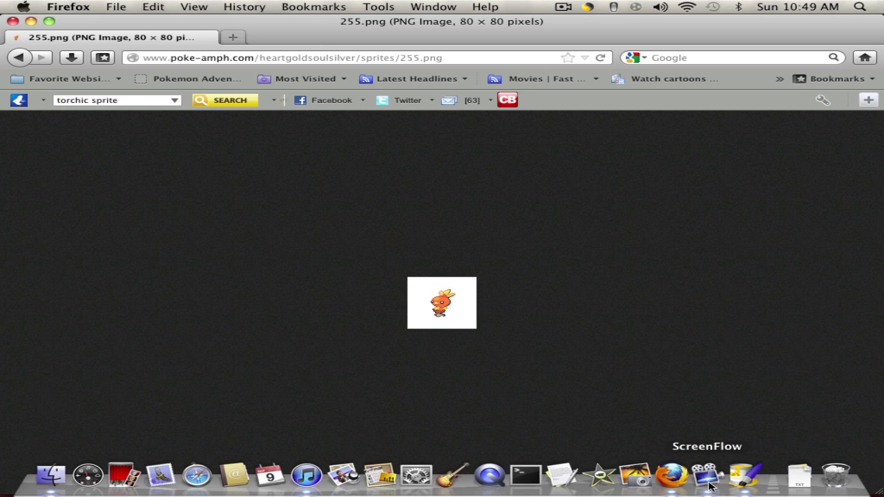
{"action": "left_click", "coordinate": [734, 485]}
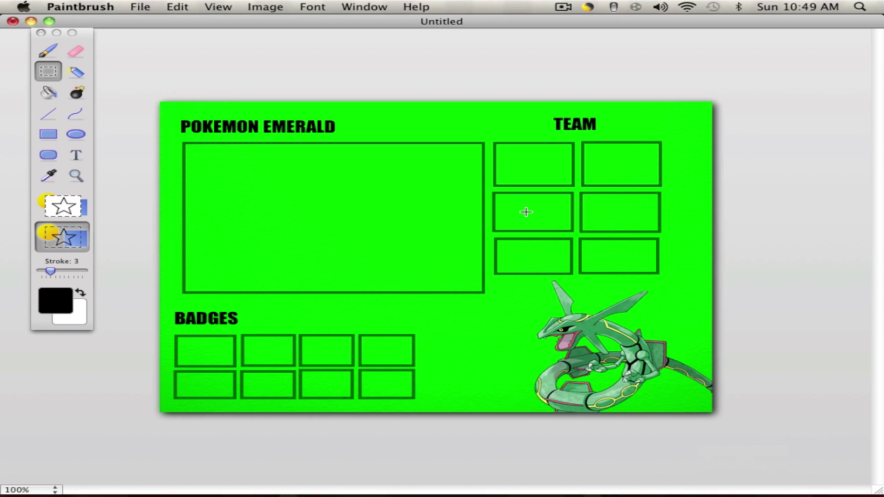
{"action": "key", "text": "super+v"}
{"action": "left_click_drag", "start_coordinate": [190, 129], "coordinate": [528, 166]}
Set the fill colour to white with red, green and blue at 255, and fill the green areas in Torchic's eyes.
{"action": "right_click", "coordinate": [588, 174]}
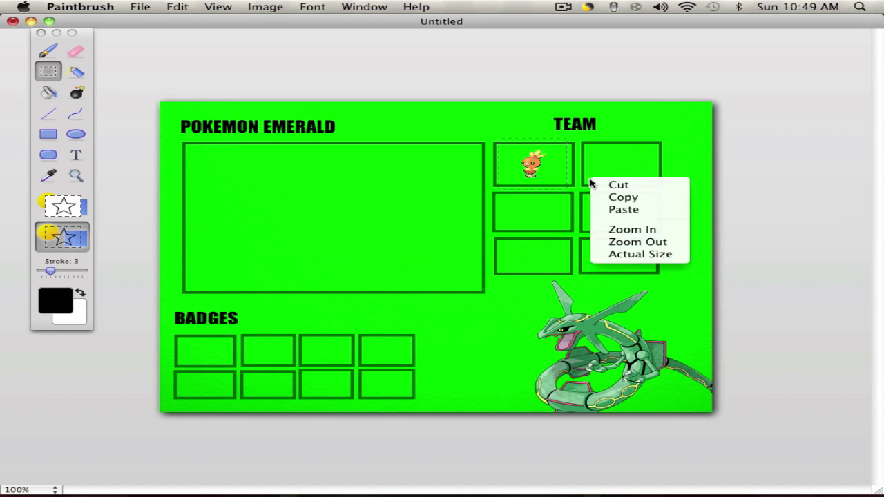
{"action": "left_click", "coordinate": [621, 230]}
{"action": "scroll", "coordinate": [733, 182], "scroll_direction": "up", "scroll_amount": 3}
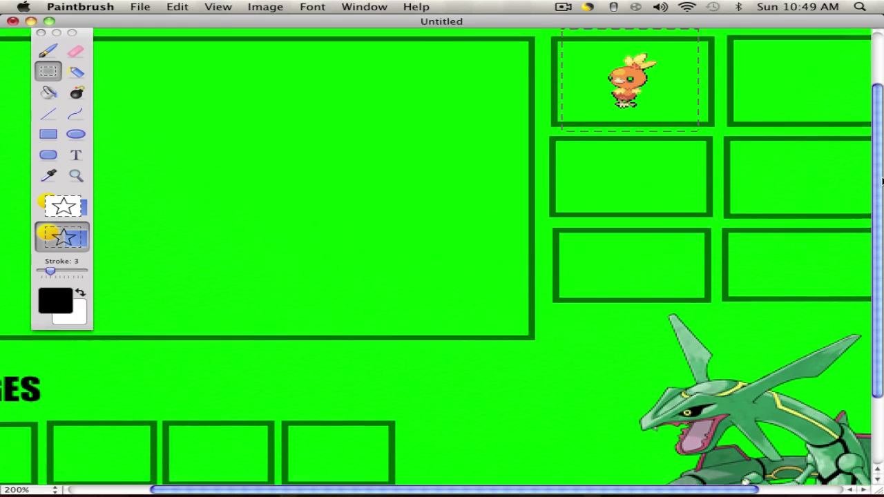
{"action": "right_click", "coordinate": [553, 228]}
{"action": "left_click", "coordinate": [591, 282]}
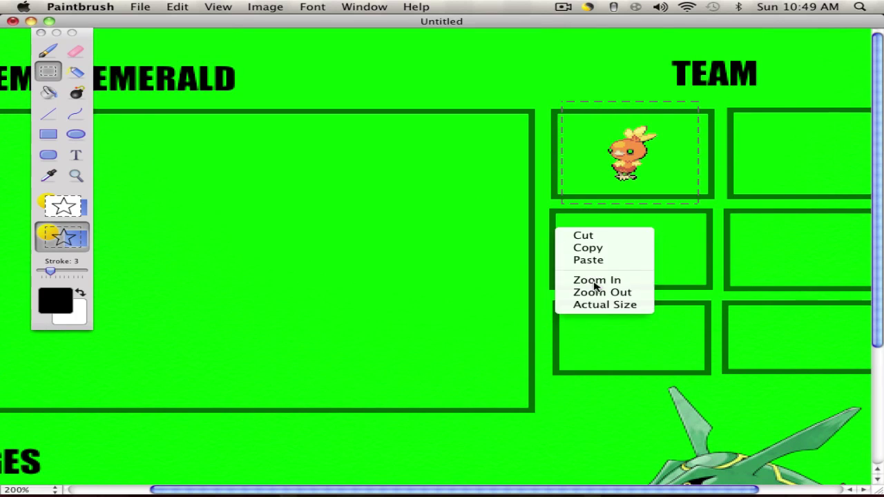
{"action": "left_click_drag", "start_coordinate": [874, 233], "coordinate": [875, 153]}
{"action": "left_click_drag", "start_coordinate": [516, 491], "coordinate": [653, 491]}
{"action": "left_click", "coordinate": [50, 101]}
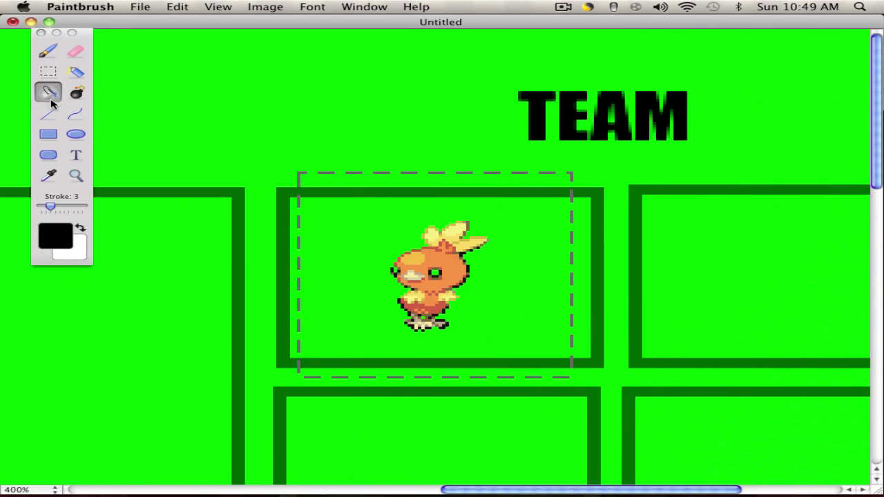
{"action": "left_click", "coordinate": [58, 238]}
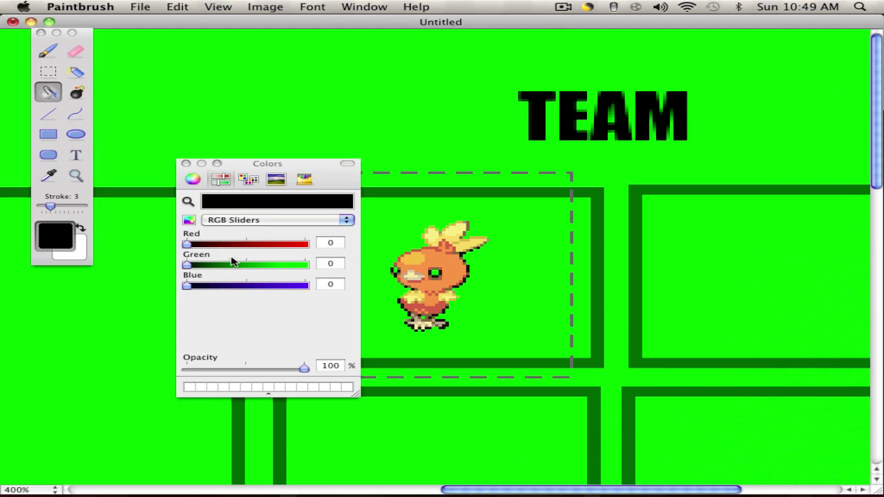
{"action": "left_click_drag", "start_coordinate": [187, 245], "coordinate": [330, 247]}
{"action": "left_click_drag", "start_coordinate": [189, 268], "coordinate": [308, 266]}
{"action": "left_click_drag", "start_coordinate": [187, 286], "coordinate": [309, 286]}
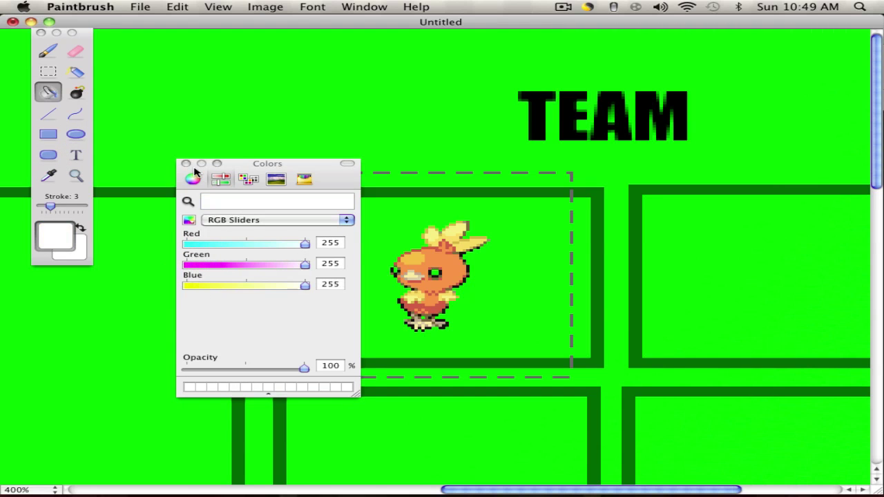
{"action": "left_click", "coordinate": [185, 164]}
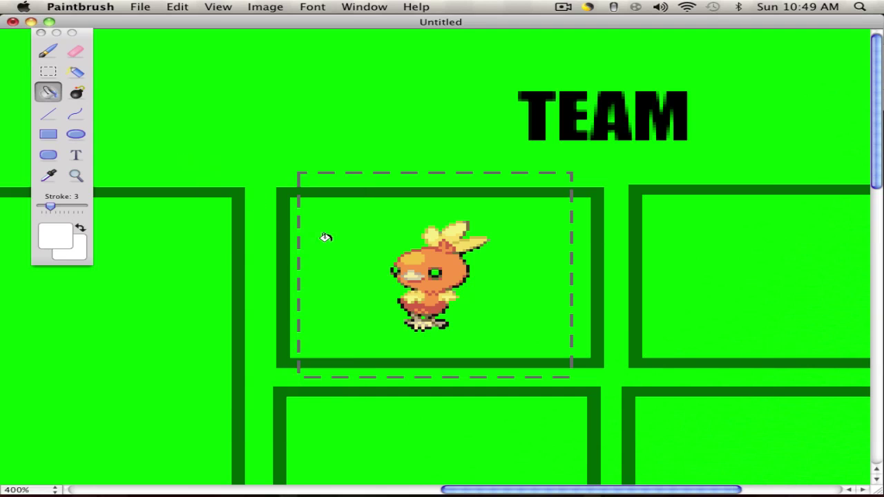
{"action": "left_click", "coordinate": [429, 271]}
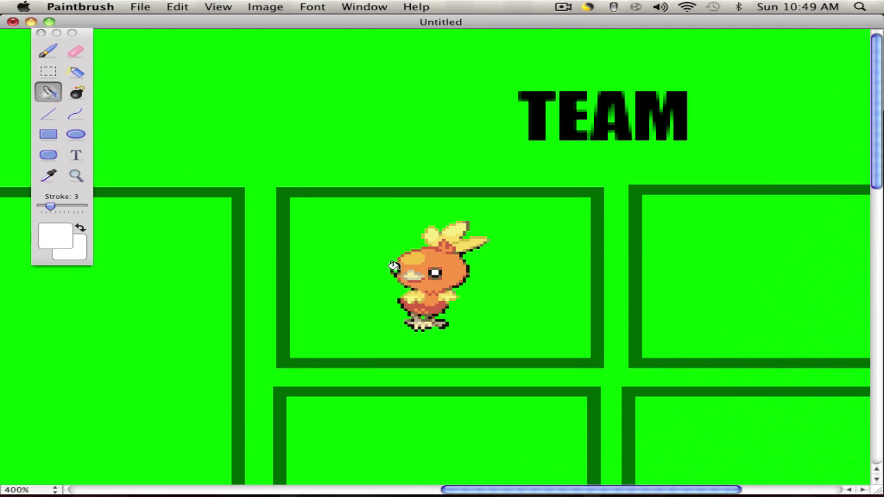
Undo an oversized brush dab and paint the remaining green in Torchic's outer eye white at stroke 1.
{"action": "left_click", "coordinate": [48, 71]}
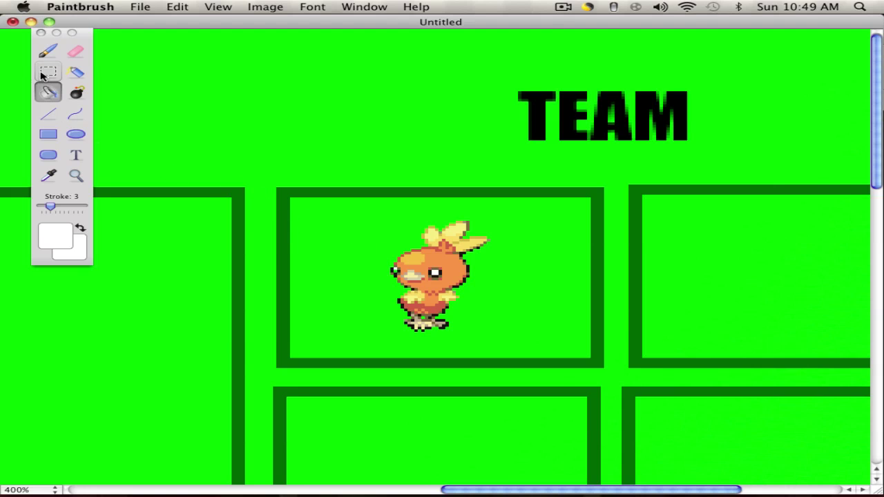
{"action": "right_click", "coordinate": [221, 249]}
{"action": "left_click", "coordinate": [257, 346]}
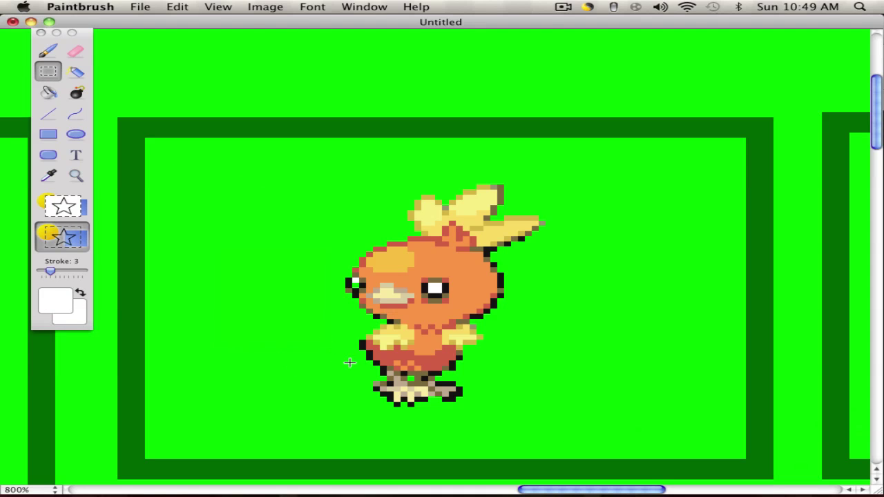
{"action": "left_click", "coordinate": [47, 50]}
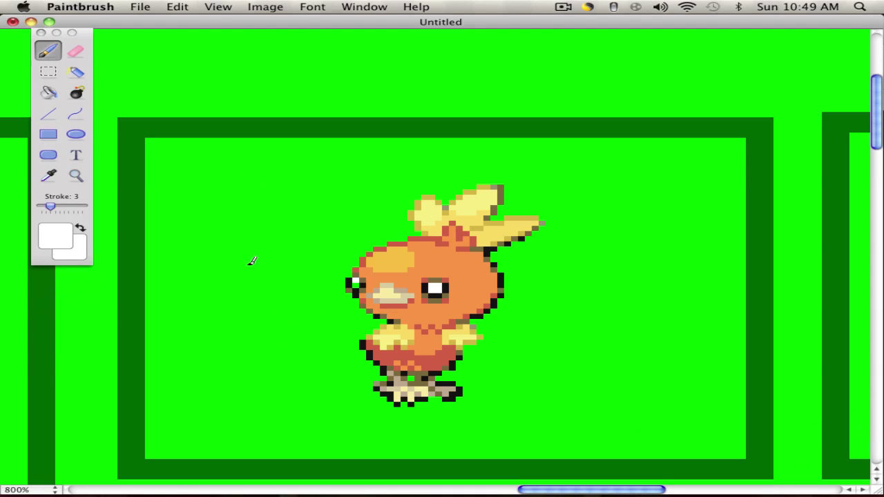
{"action": "left_click_drag", "start_coordinate": [360, 280], "coordinate": [360, 281]}
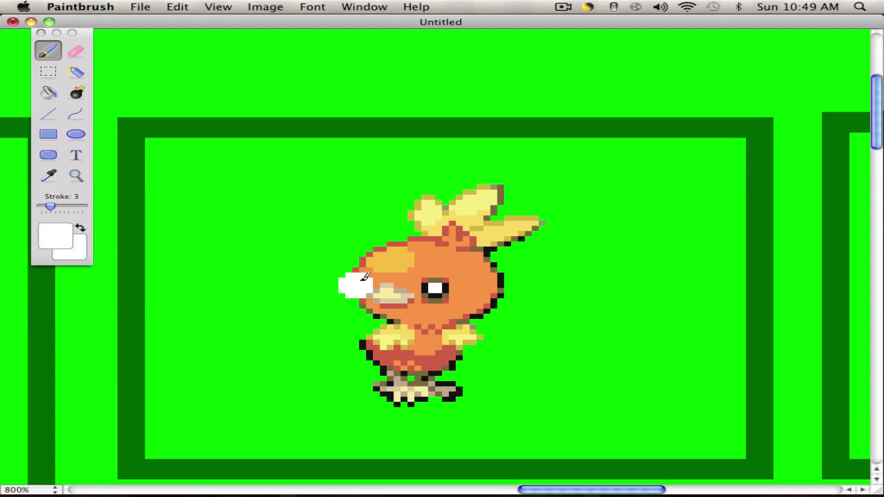
{"action": "key", "text": "super+z"}
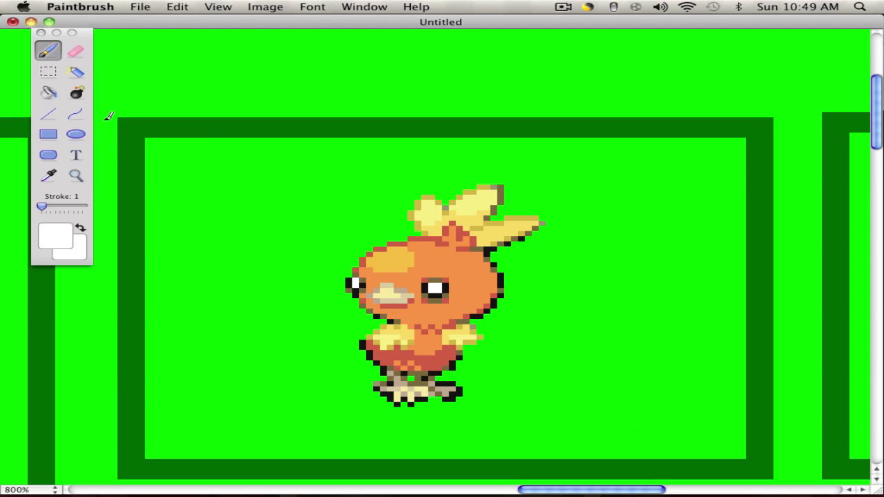
{"action": "left_click", "coordinate": [48, 71]}
{"action": "right_click", "coordinate": [192, 203]}
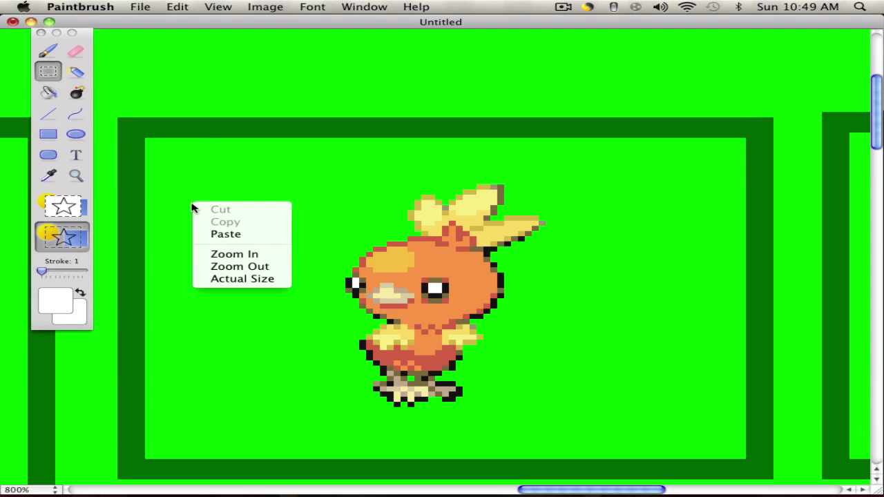
{"action": "left_click", "coordinate": [232, 279]}
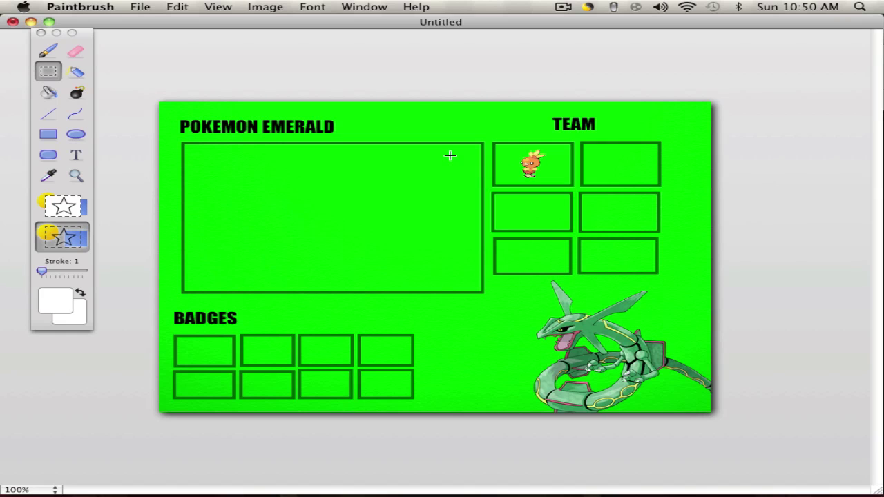
Save the layout in PNG format as tutorial sidebar in the Pokemon Ruby Template folder and close the image window.
{"action": "key", "text": "super+s"}
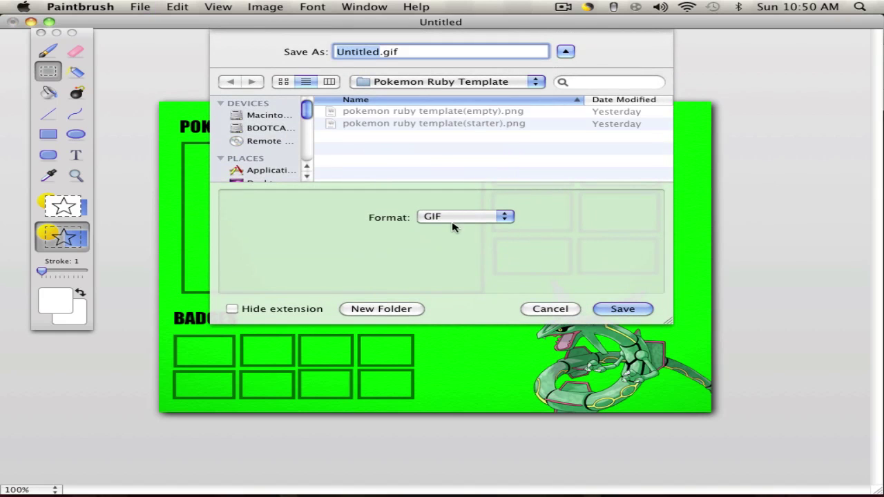
{"action": "left_click", "coordinate": [452, 217]}
{"action": "left_click", "coordinate": [455, 204]}
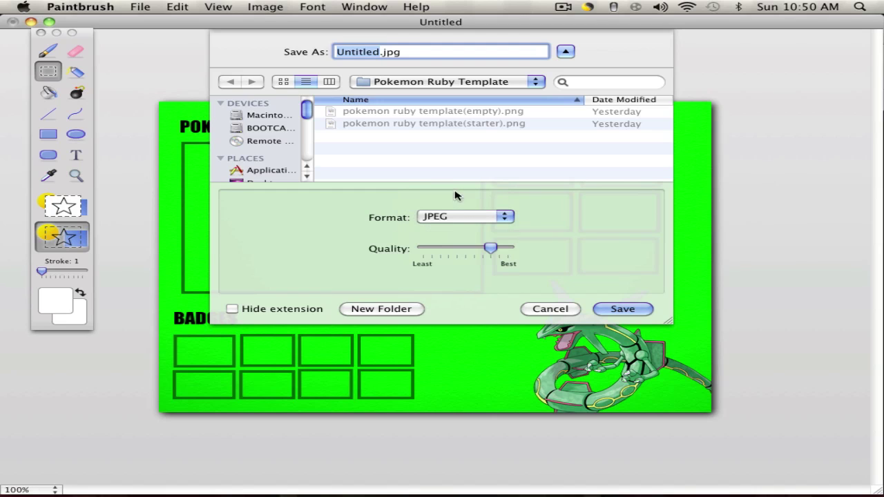
{"action": "left_click", "coordinate": [456, 217]}
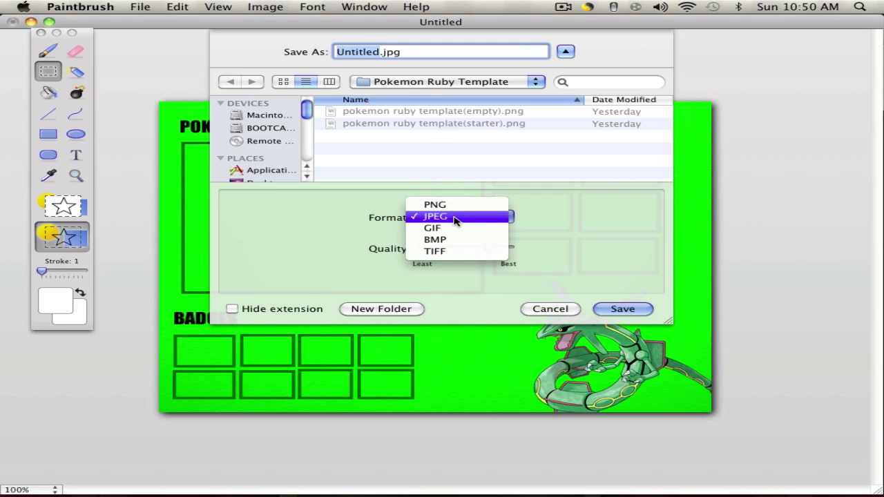
{"action": "left_click", "coordinate": [456, 205]}
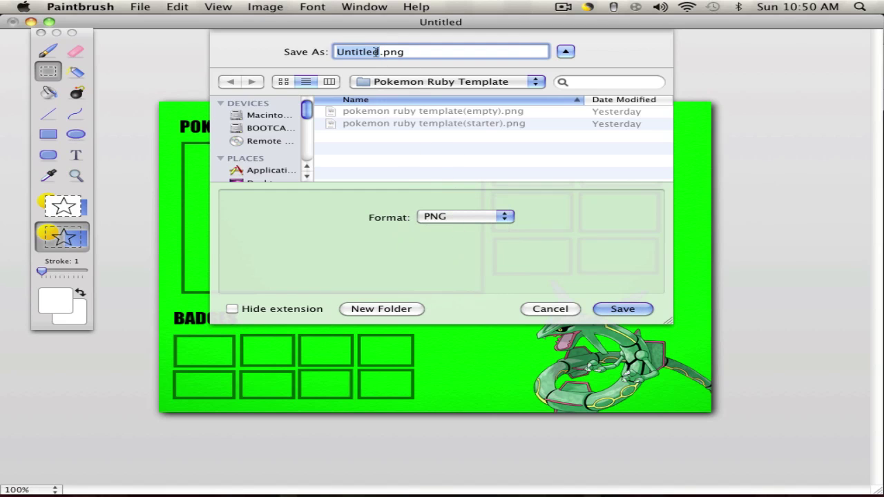
{"action": "type", "text": "tutorial sidebar"}
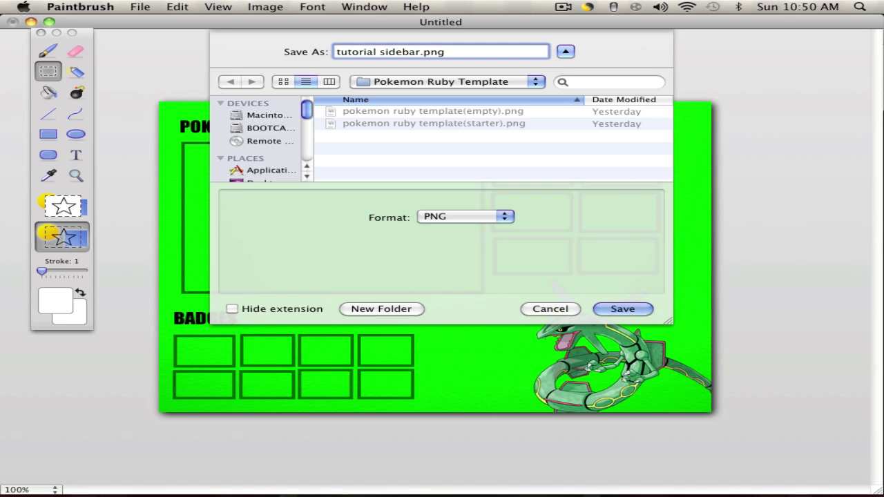
{"action": "key", "text": "Return"}
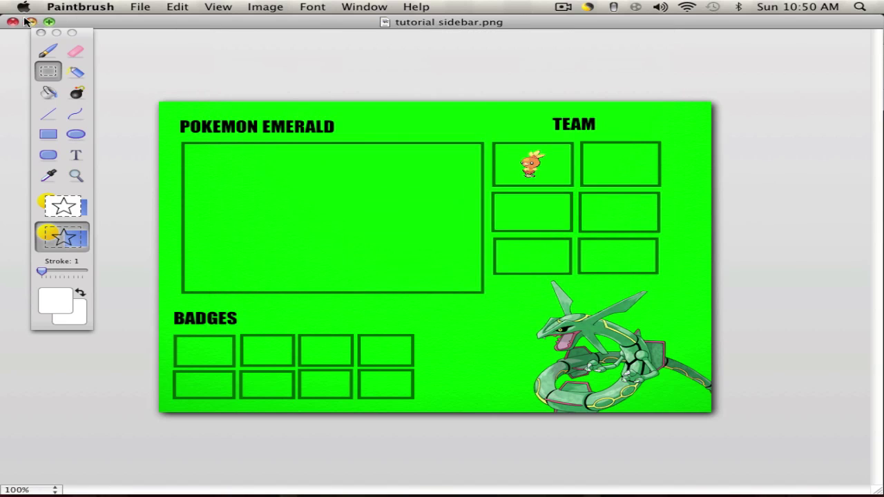
{"action": "left_click", "coordinate": [13, 21]}
Switch to ScreenFlow and create a new empty document.
{"action": "left_click", "coordinate": [554, 229]}
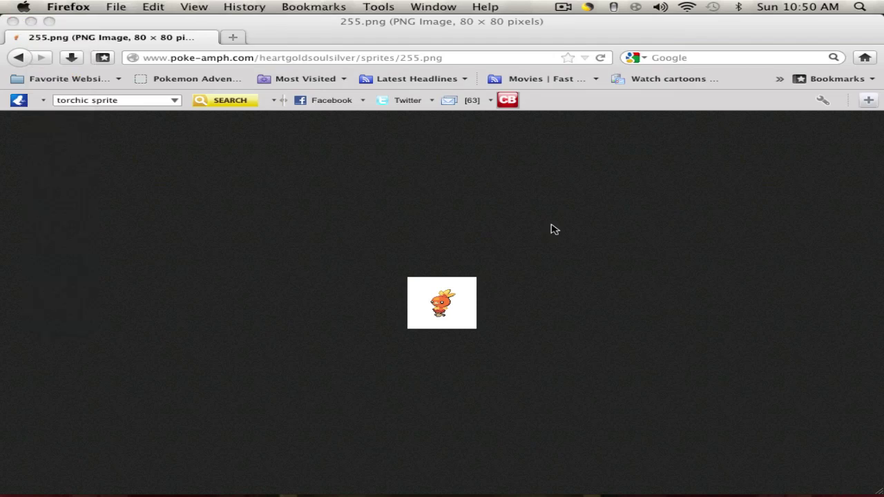
{"action": "mouse_move", "coordinate": [602, 490]}
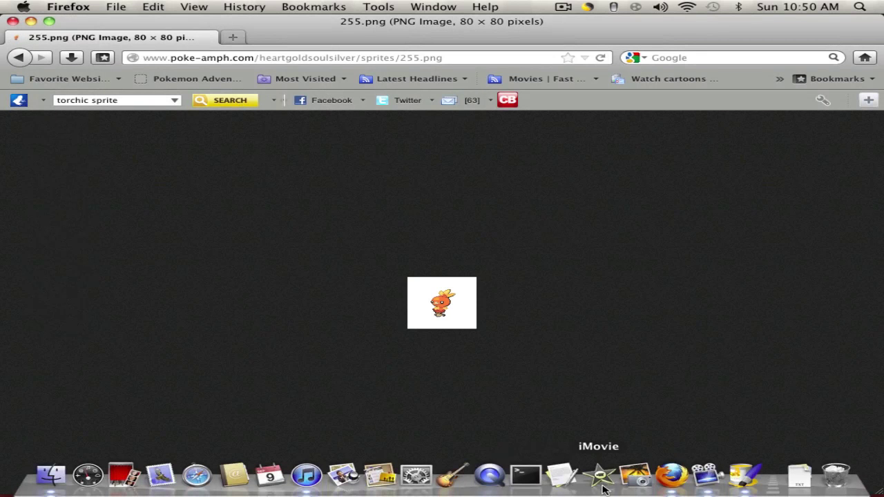
{"action": "left_click", "coordinate": [705, 476]}
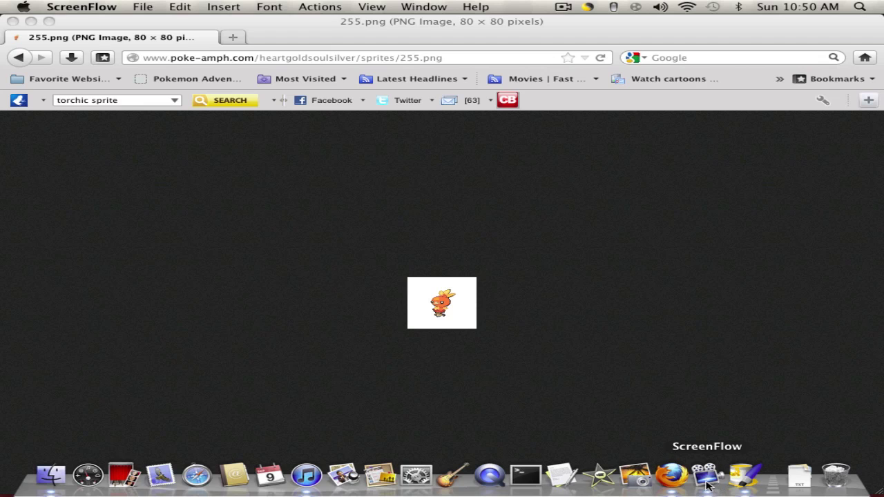
{"action": "left_click", "coordinate": [129, 6]}
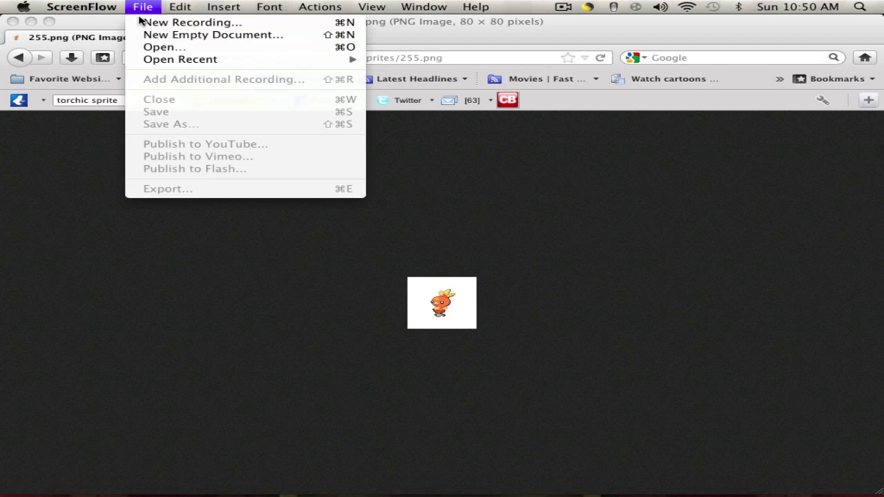
{"action": "left_click", "coordinate": [144, 23]}
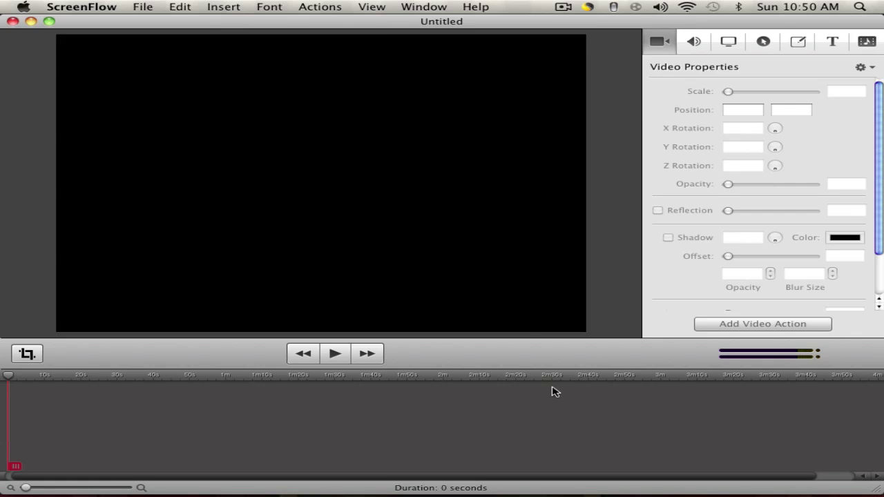
Add tutorial sidebar.png to the document's media and place it at the start of the timeline.
{"action": "left_click", "coordinate": [857, 43]}
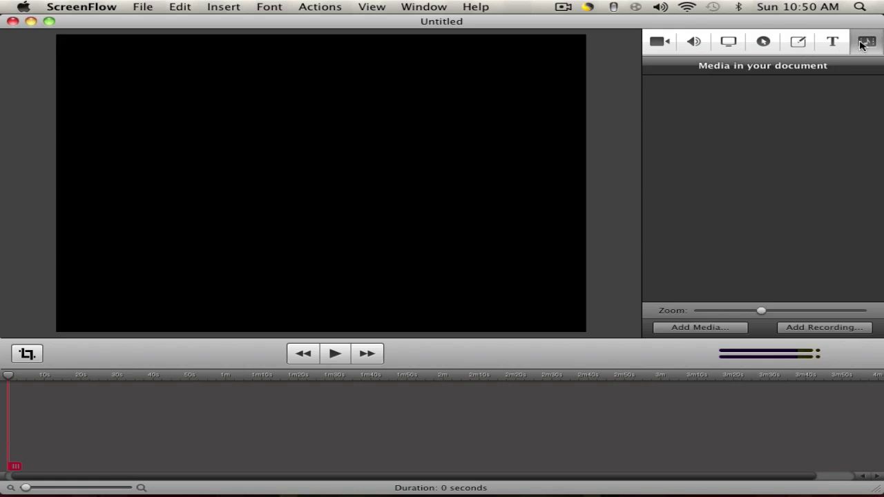
{"action": "left_click", "coordinate": [697, 328]}
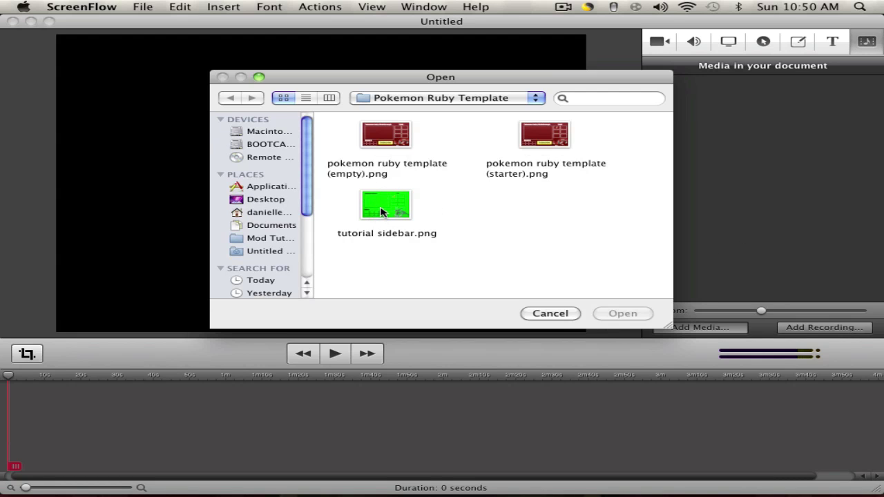
{"action": "left_click", "coordinate": [380, 212]}
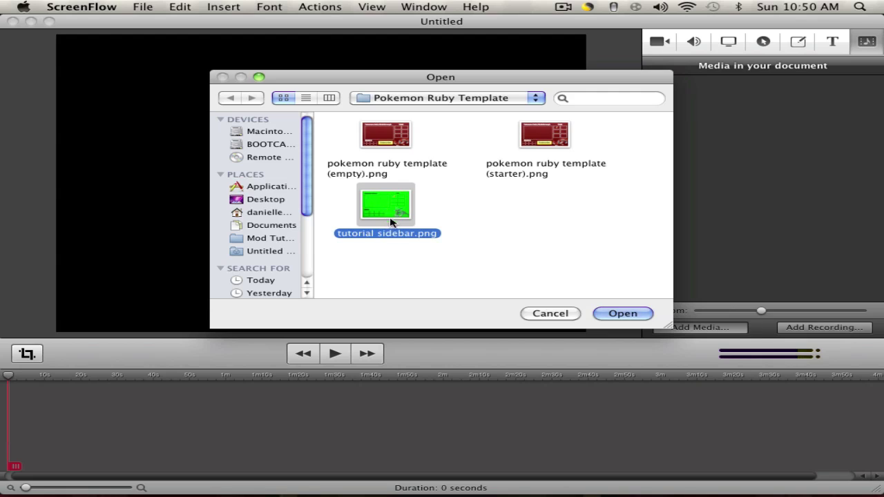
{"action": "left_click", "coordinate": [600, 315]}
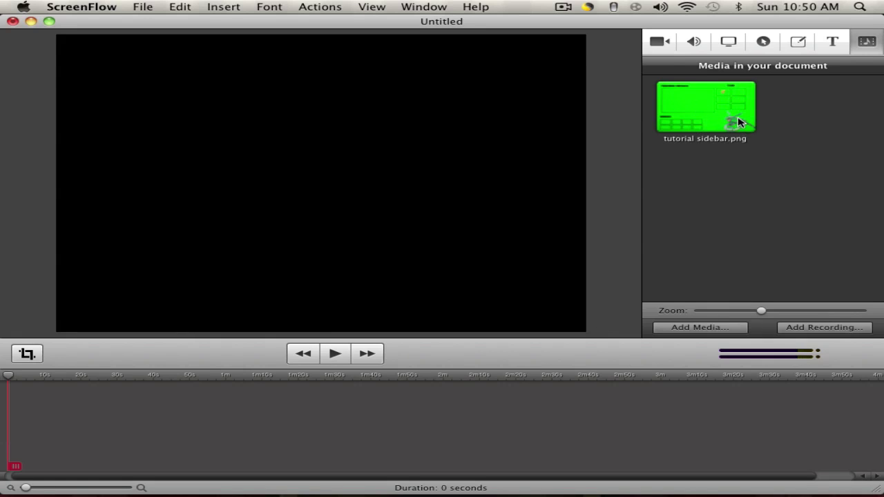
{"action": "left_click_drag", "start_coordinate": [720, 113], "coordinate": [20, 413]}
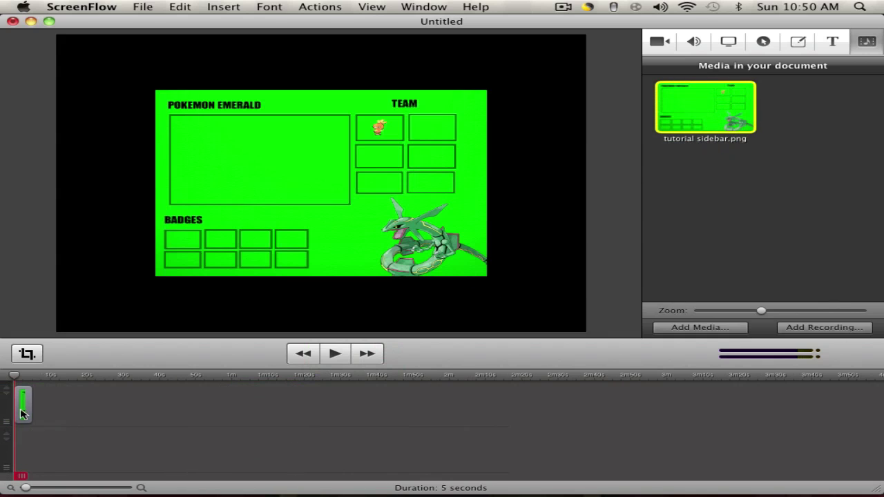
Enlarge the layout image from its opposite corners until it fills the whole canvas.
{"action": "left_click", "coordinate": [287, 174]}
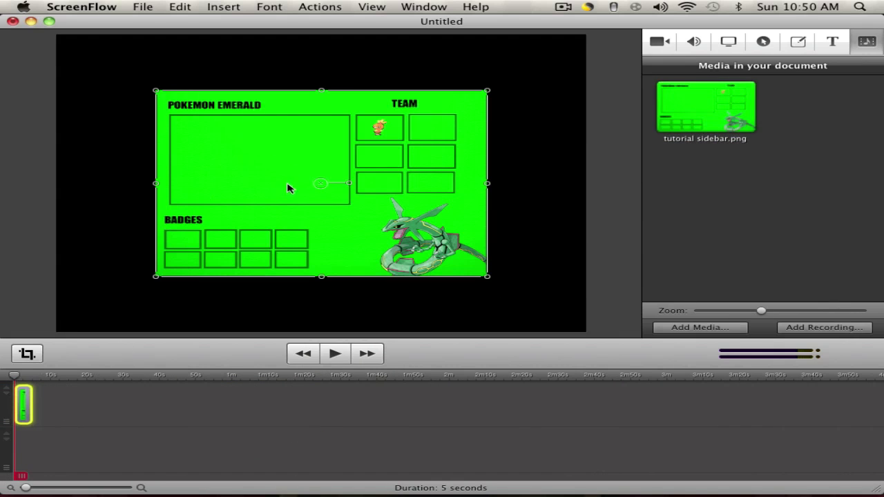
{"action": "left_click_drag", "start_coordinate": [156, 90], "coordinate": [55, 34]}
{"action": "left_click_drag", "start_coordinate": [486, 278], "coordinate": [584, 332]}
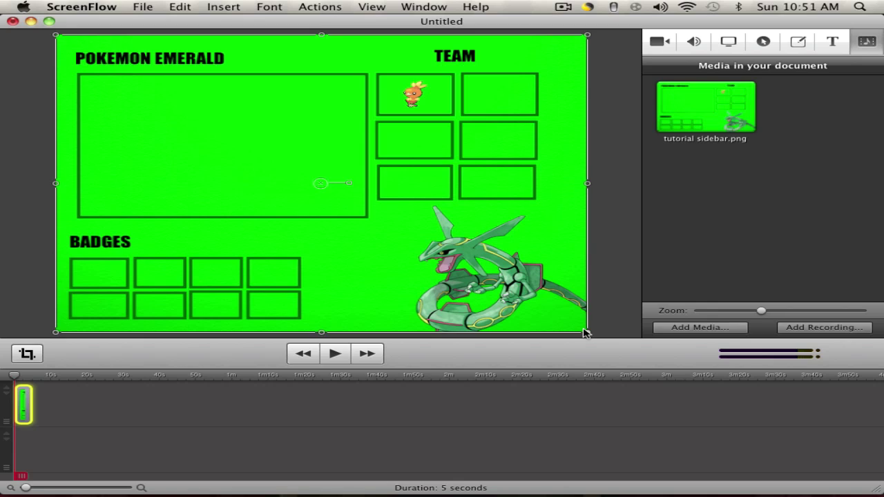
{"action": "left_click", "coordinate": [608, 282]}
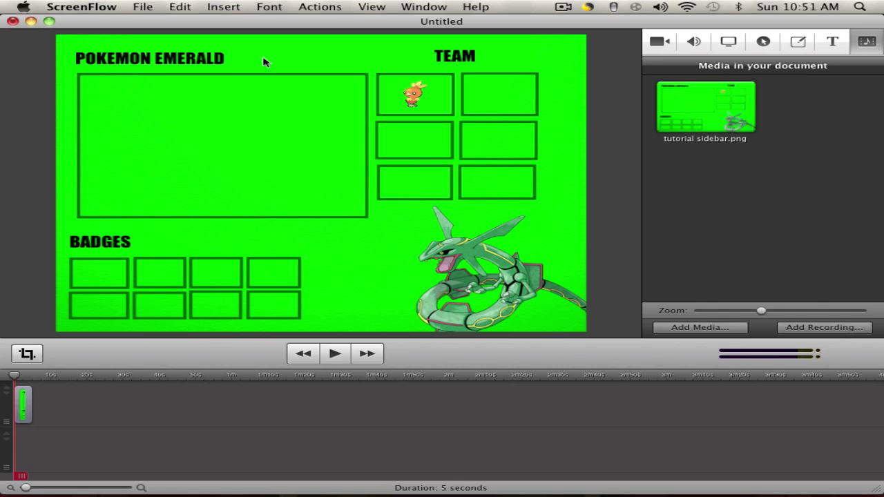
{"action": "left_click", "coordinate": [466, 212]}
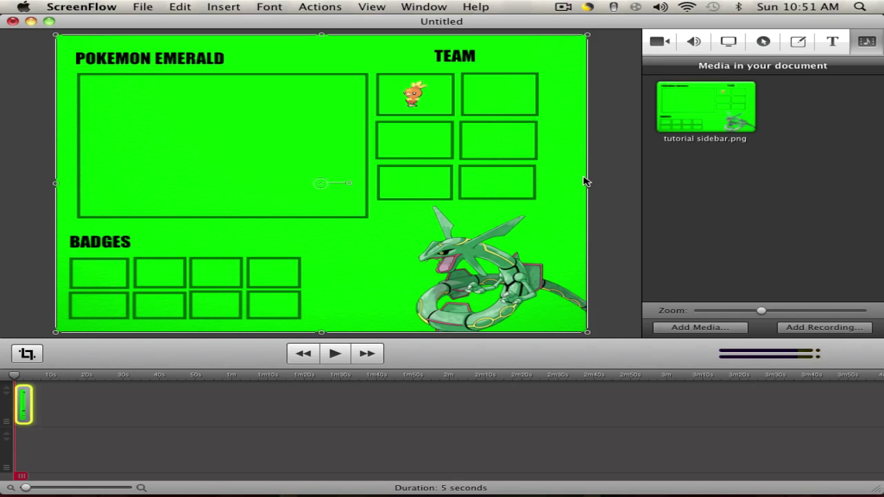
{"action": "left_click", "coordinate": [608, 309]}
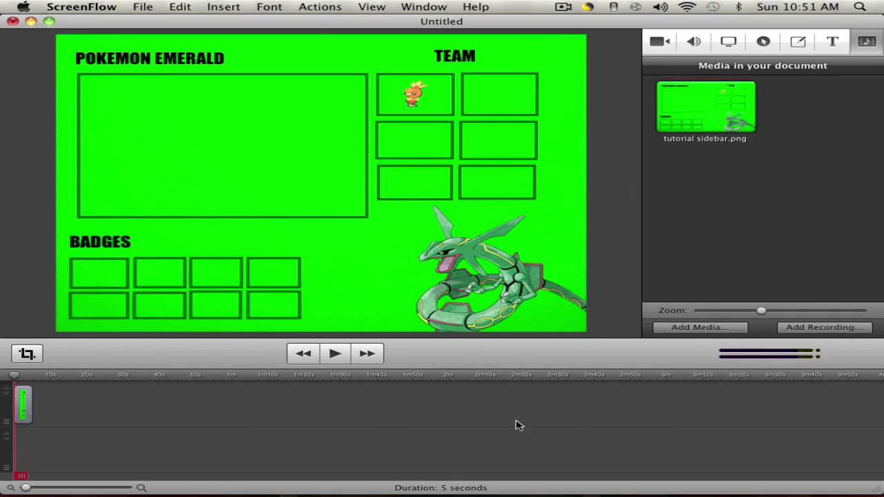
Extend the tutorial sidebar.png clip on the timeline to a duration of 1 minute.
{"action": "left_click", "coordinate": [31, 413]}
{"action": "left_click_drag", "start_coordinate": [31, 403], "coordinate": [234, 406]}
{"action": "left_click", "coordinate": [297, 402]}
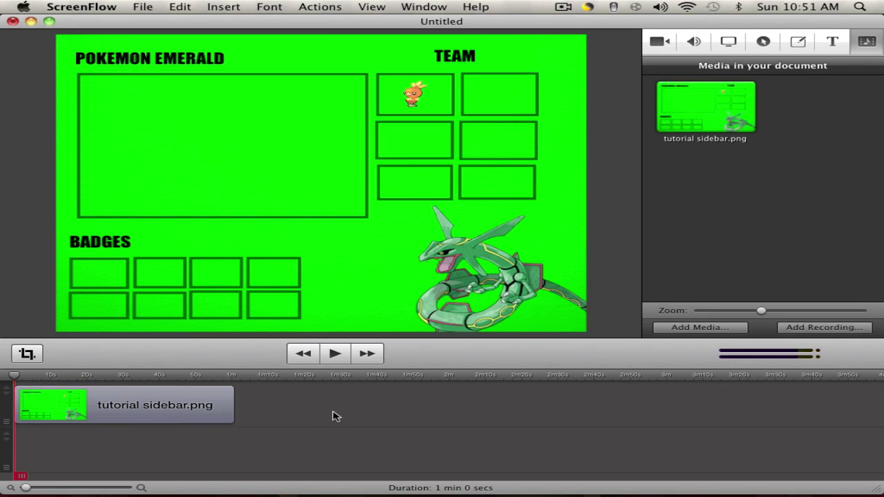
Add the video part 2.mov from the Desktop to the document's media.
{"action": "mouse_move", "coordinate": [452, 483]}
{"action": "left_click", "coordinate": [669, 328]}
{"action": "left_click", "coordinate": [276, 199]}
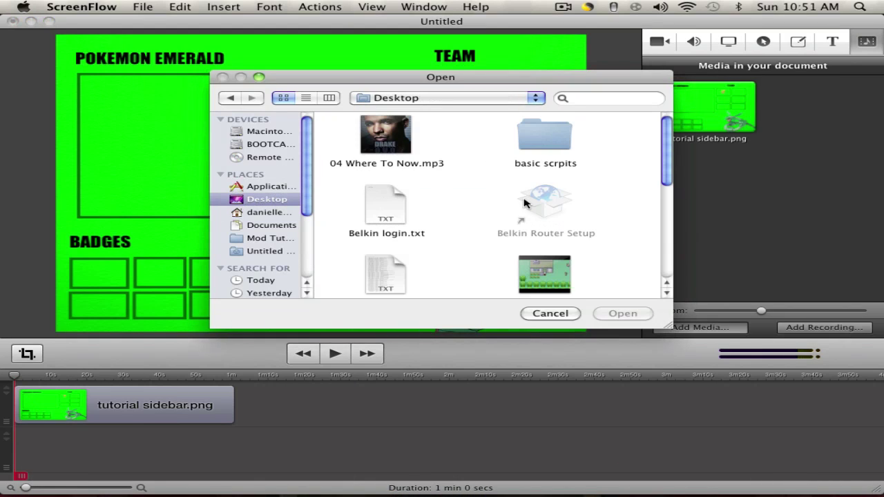
{"action": "scroll", "coordinate": [666, 173], "scroll_direction": "down", "scroll_amount": 1}
{"action": "left_click", "coordinate": [545, 238]}
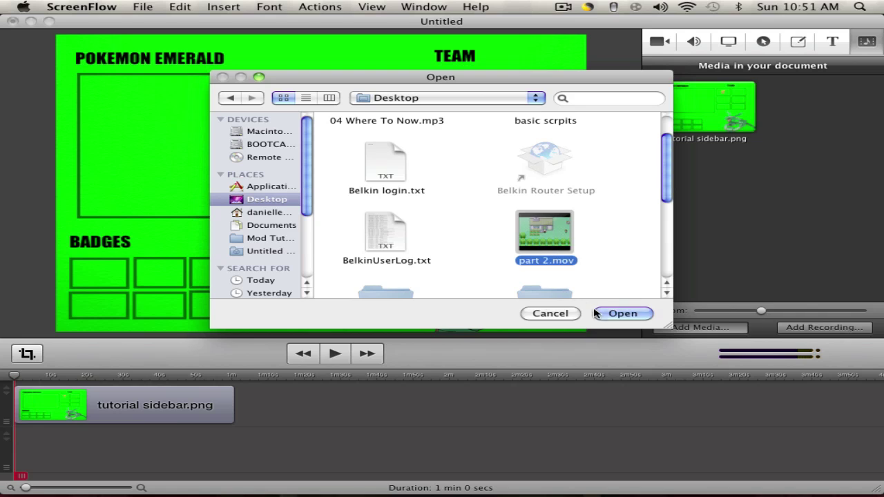
{"action": "left_click", "coordinate": [621, 314]}
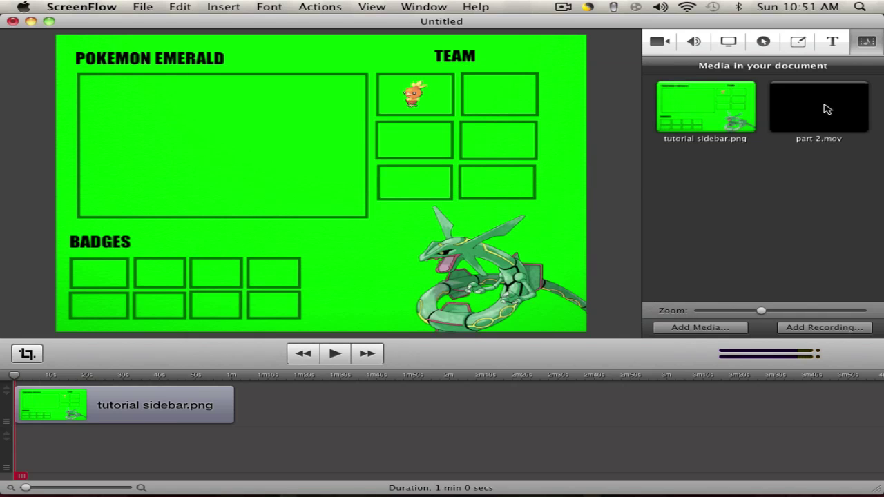
Place part 2.mov over the layout and move and shrink it to fit the large box under POKEMON EMERALD.
{"action": "left_click_drag", "start_coordinate": [835, 107], "coordinate": [238, 146]}
{"action": "left_click_drag", "start_coordinate": [525, 126], "coordinate": [164, 171]}
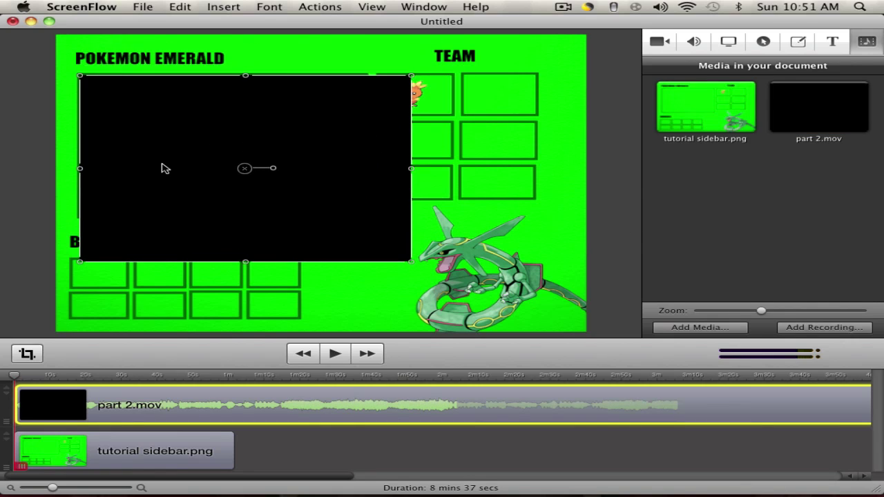
{"action": "left_click_drag", "start_coordinate": [411, 262], "coordinate": [364, 219]}
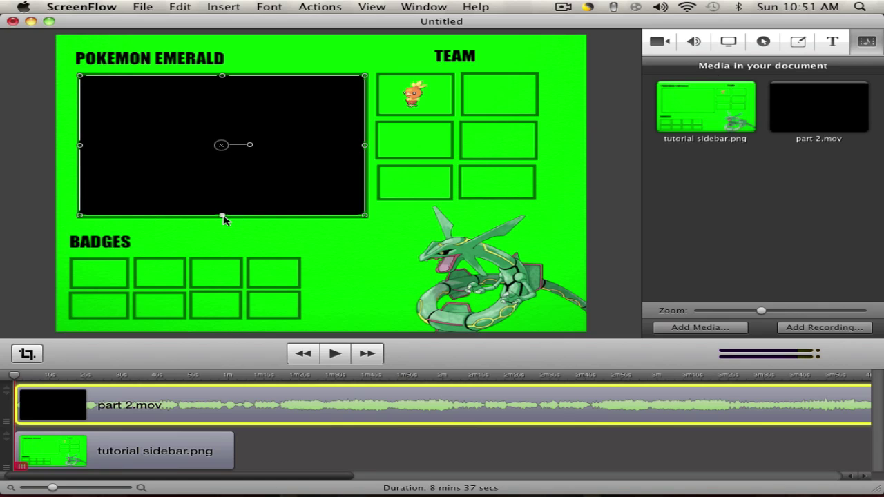
{"action": "left_click_drag", "start_coordinate": [223, 216], "coordinate": [223, 216]}
{"action": "left_click", "coordinate": [462, 309]}
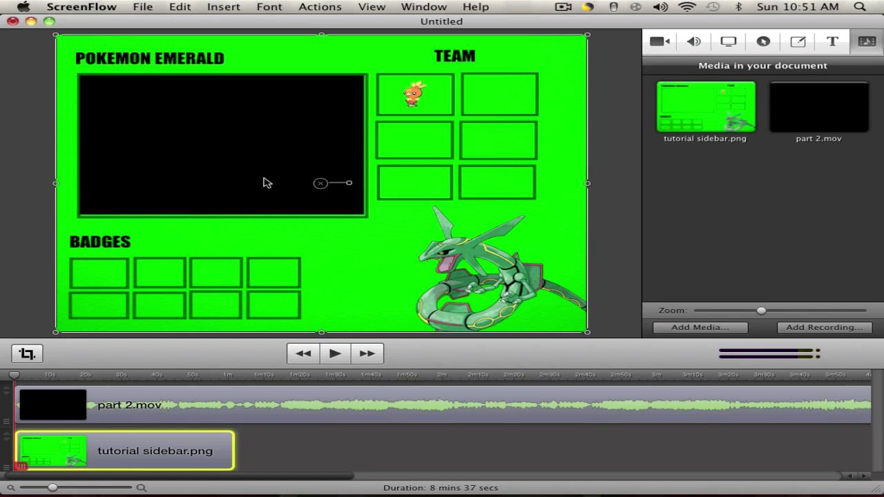
Fine-tune the video's lower-right corner and bottom edge so it fills the large box up to its outline.
{"action": "left_click", "coordinate": [85, 394]}
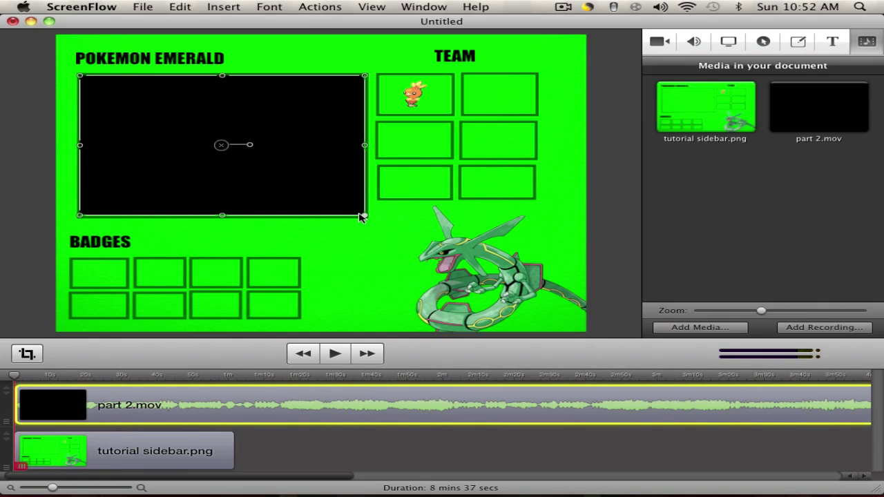
{"action": "left_click_drag", "start_coordinate": [361, 218], "coordinate": [361, 218]}
{"action": "left_click", "coordinate": [402, 251]}
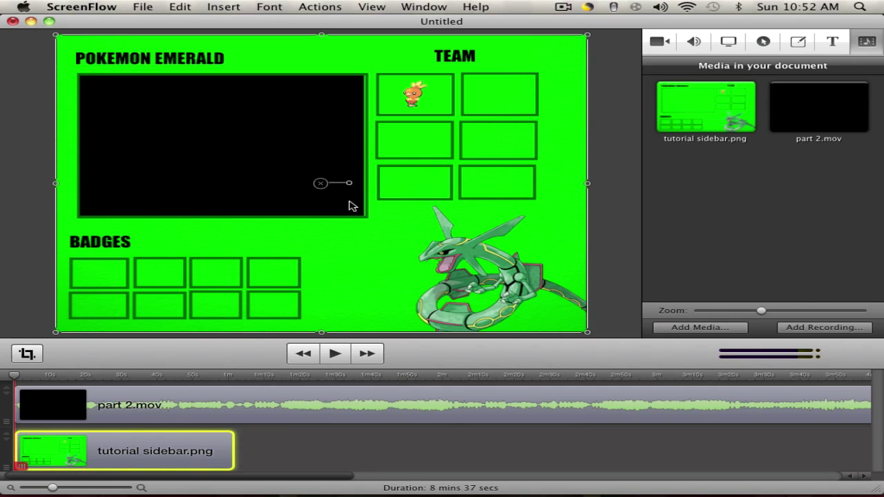
{"action": "left_click", "coordinate": [169, 422]}
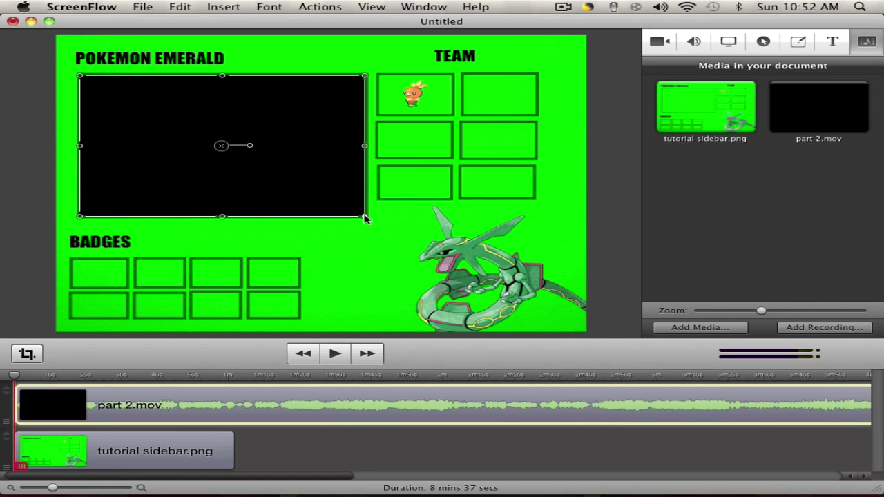
{"action": "left_click_drag", "start_coordinate": [363, 216], "coordinate": [364, 217]}
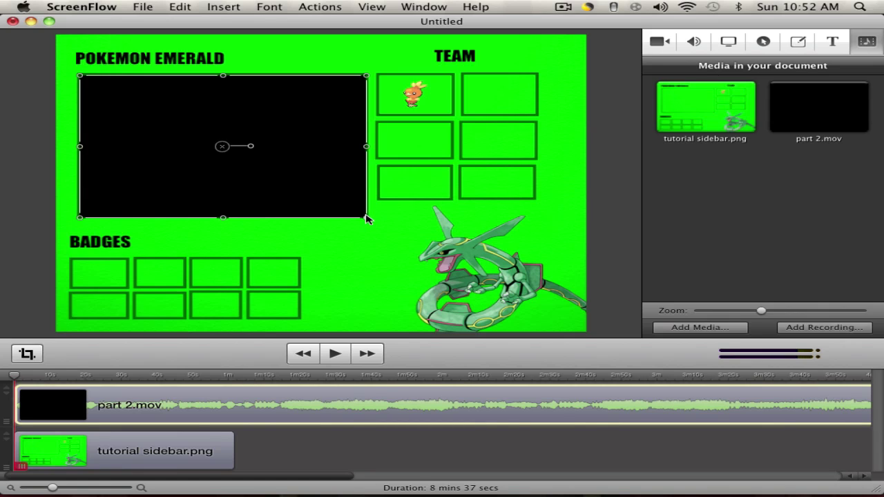
{"action": "left_click", "coordinate": [396, 245]}
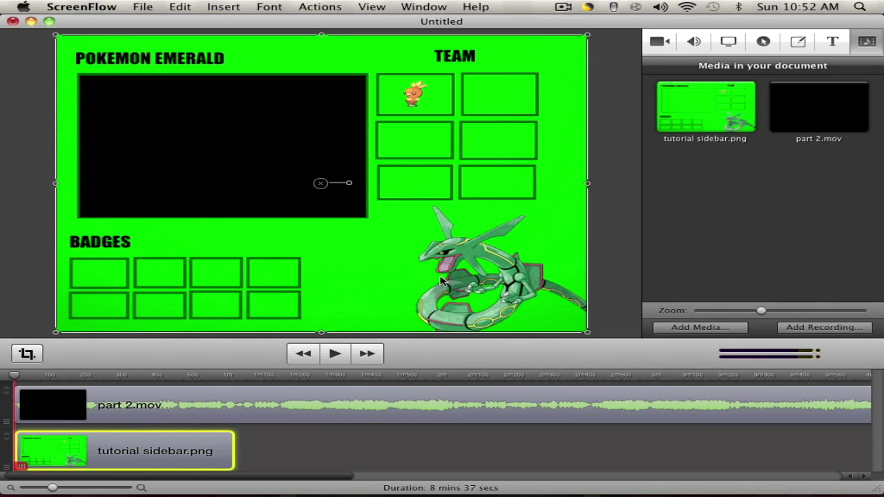
{"action": "left_click", "coordinate": [133, 419]}
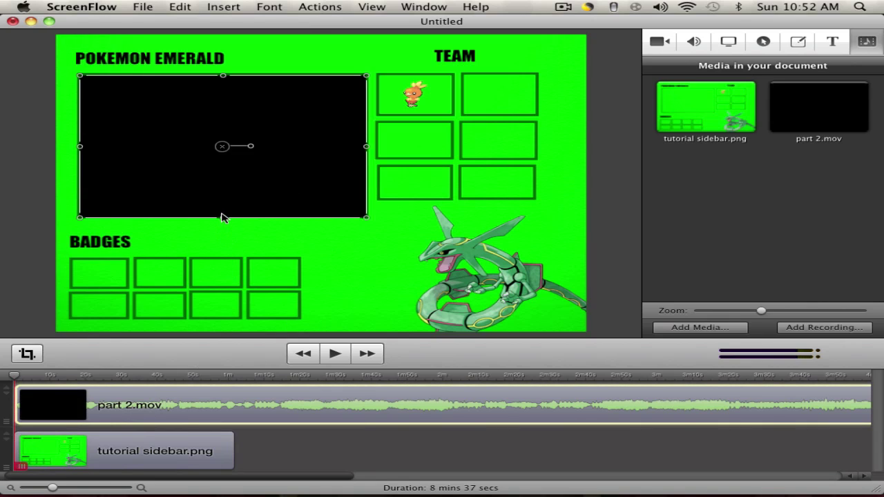
{"action": "left_click_drag", "start_coordinate": [221, 217], "coordinate": [221, 216]}
{"action": "left_click", "coordinate": [318, 272]}
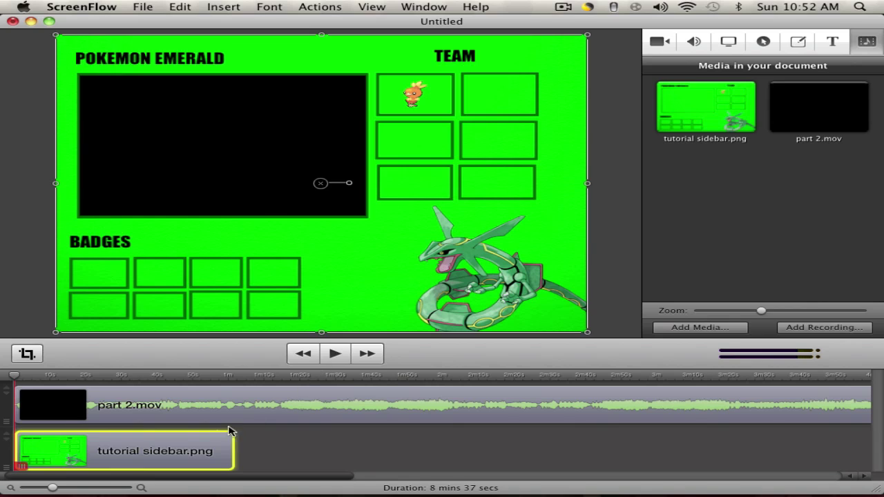
Trim the end of the part 2.mov clip on the timeline to 1 minute, matching the tutorial sidebar.png clip.
{"action": "left_click", "coordinate": [260, 415]}
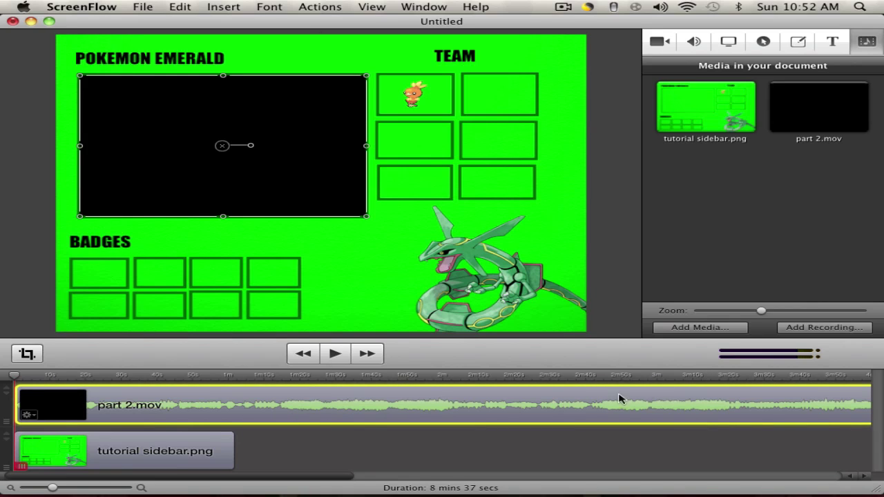
{"action": "scroll", "coordinate": [338, 477], "scroll_direction": "right", "scroll_amount": 1}
{"action": "left_click_drag", "start_coordinate": [338, 478], "coordinate": [764, 410]}
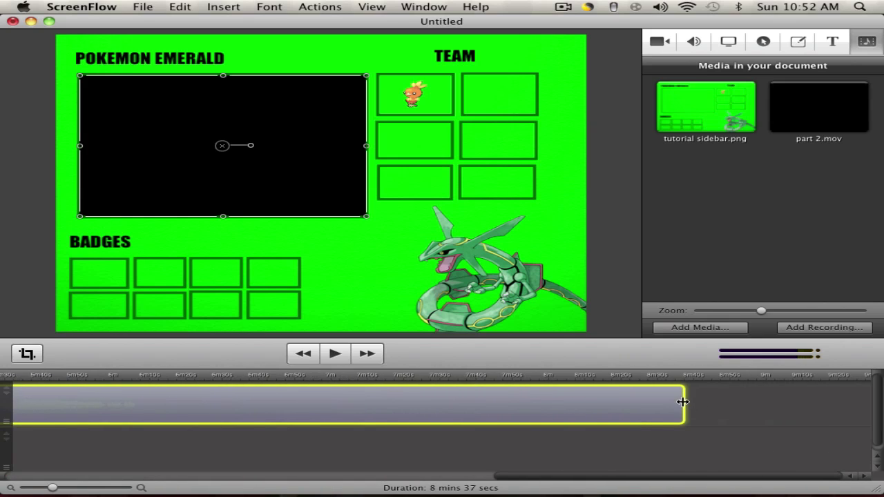
{"action": "left_click_drag", "start_coordinate": [682, 402], "coordinate": [93, 414]}
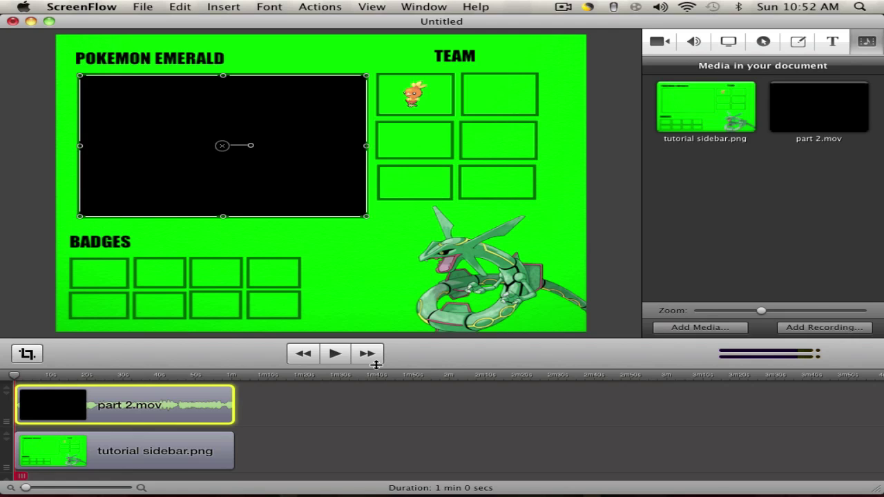
Play the combined layout and gameplay video from the start, previewing it in full screen before returning to the editor.
{"action": "key", "text": "space"}
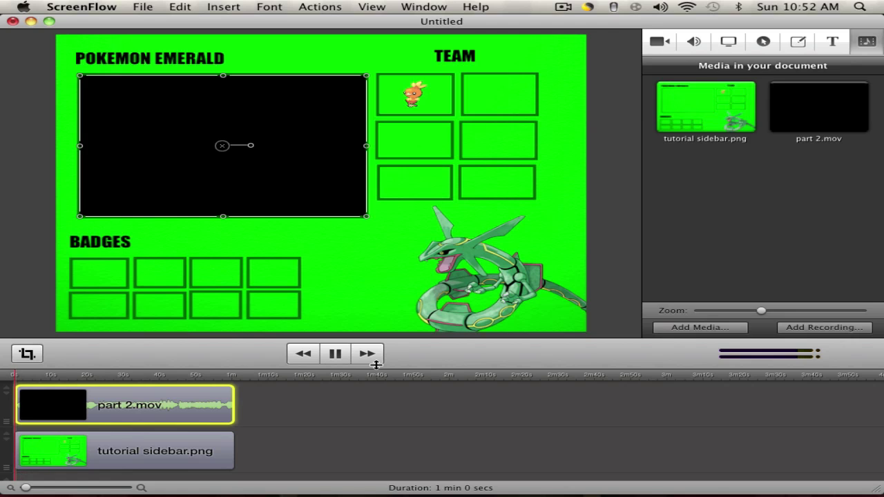
{"action": "left_click", "coordinate": [559, 266]}
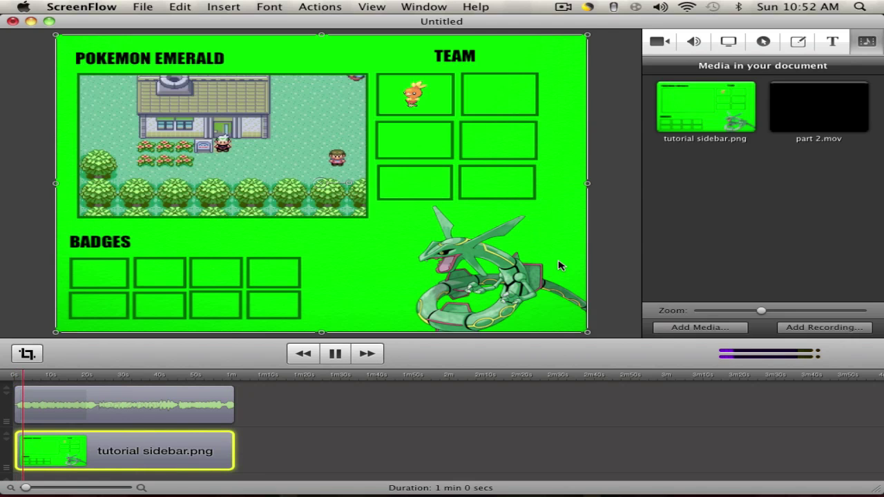
{"action": "key", "text": "super+shift+f"}
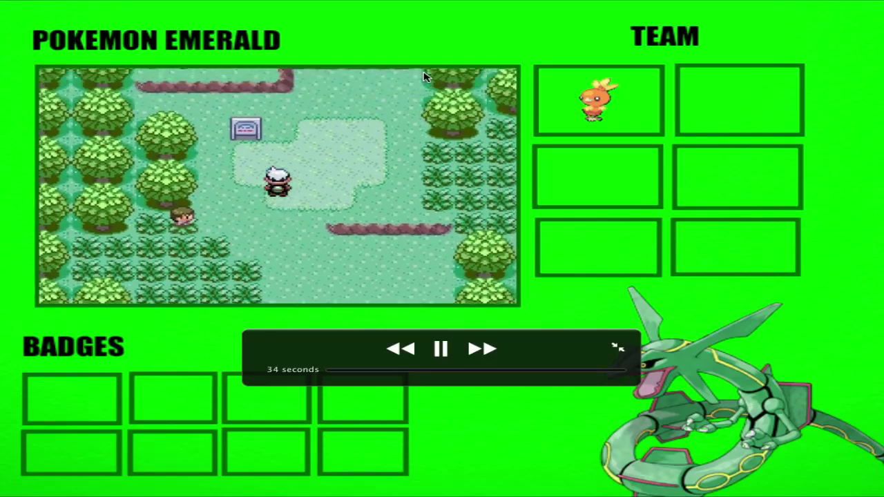
{"action": "key", "text": "Escape"}
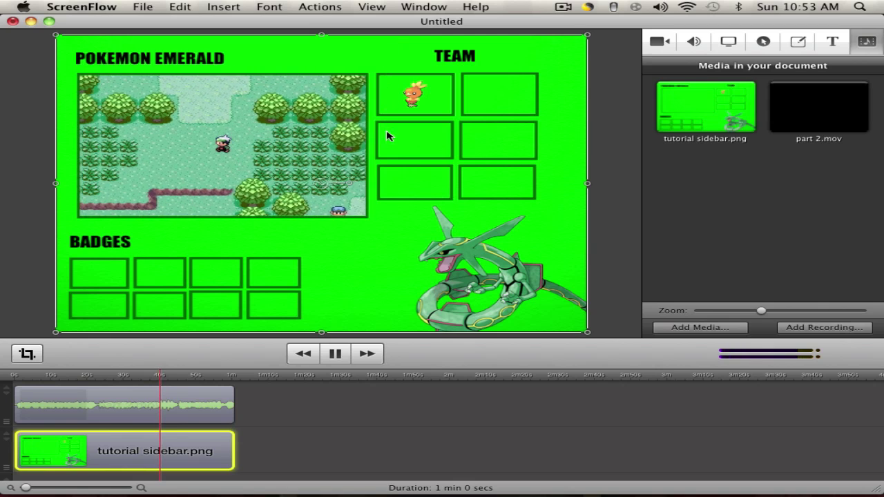
{"action": "mouse_move", "coordinate": [762, 494]}
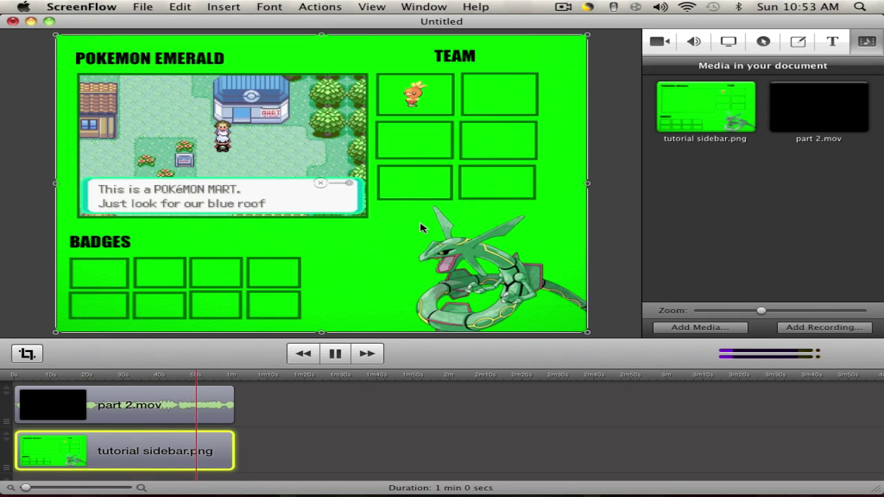
{"action": "left_click", "coordinate": [595, 230]}
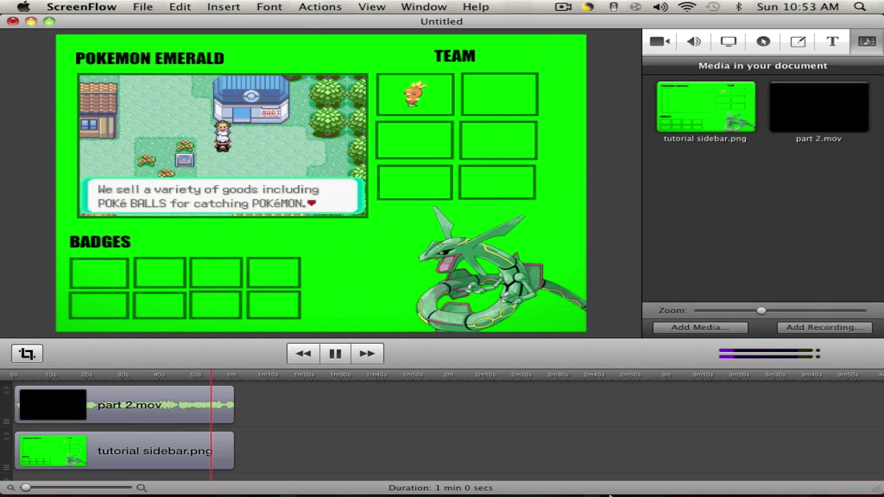
{"action": "mouse_move", "coordinate": [600, 493]}
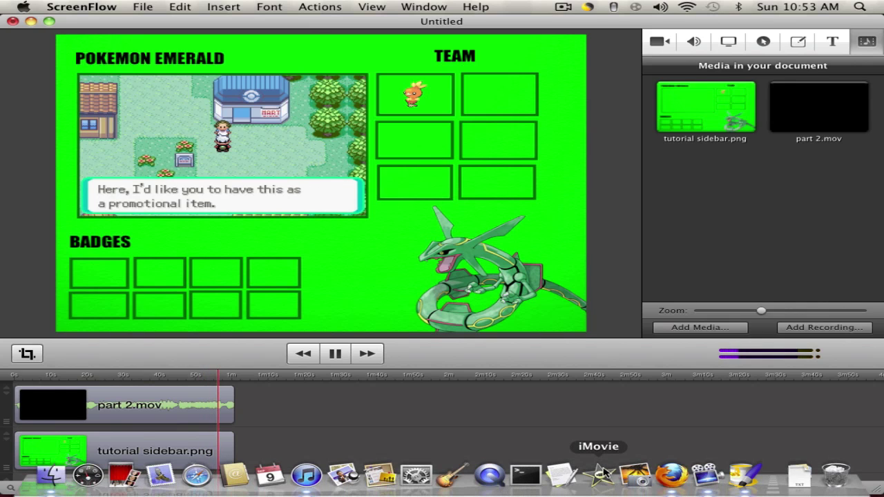